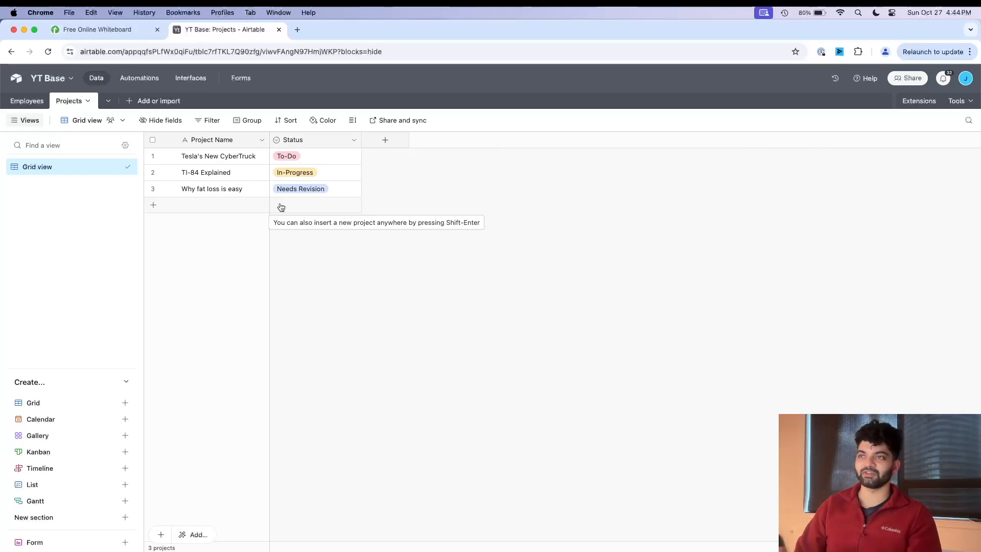
- Switch to the online whiteboard and handwrite the heading Employee on one side of the board
{"action": "left_click", "coordinate": [109, 34]}
{"action": "mouse_move", "coordinate": [149, 138]}
{"action": "left_mouse_down"}
{"action": "mouse_move", "coordinate": [174, 185]}
{"action": "mouse_move", "coordinate": [172, 129]}
{"action": "left_mouse_up"}
{"action": "mouse_move", "coordinate": [186, 180]}
{"action": "left_mouse_down"}
{"action": "mouse_move", "coordinate": [212, 182]}
{"action": "mouse_move", "coordinate": [230, 221]}
{"action": "left_mouse_up"}
{"action": "mouse_move", "coordinate": [238, 141]}
{"action": "left_mouse_down"}
{"action": "mouse_move", "coordinate": [242, 169]}
{"action": "mouse_move", "coordinate": [272, 158]}
{"action": "mouse_move", "coordinate": [306, 182]}
{"action": "left_mouse_up"}
{"action": "left_click_drag", "start_coordinate": [309, 171], "coordinate": [321, 178]}
- Handwrite the heading Projects on the whiteboard, across from the Employee heading
{"action": "left_click", "coordinate": [251, 29]}
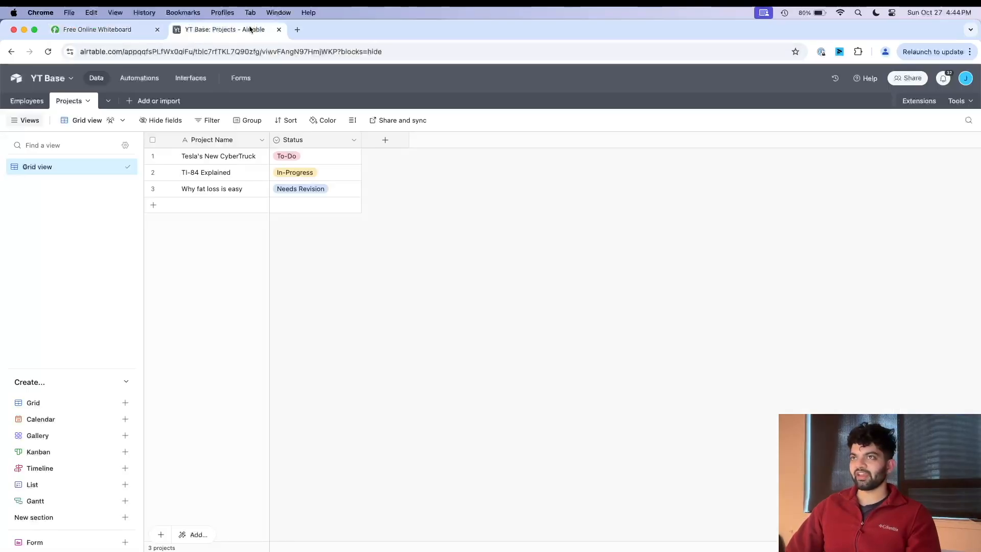
{"action": "left_click", "coordinate": [66, 30]}
{"action": "mouse_move", "coordinate": [592, 136]}
{"action": "left_mouse_down"}
{"action": "mouse_move", "coordinate": [601, 176]}
{"action": "mouse_move", "coordinate": [602, 137]}
{"action": "mouse_move", "coordinate": [617, 177]}
{"action": "left_mouse_up"}
{"action": "left_click_drag", "start_coordinate": [639, 153], "coordinate": [638, 190]}
{"action": "left_click", "coordinate": [633, 144]}
{"action": "left_click_drag", "start_coordinate": [664, 153], "coordinate": [670, 169]}
{"action": "left_click_drag", "start_coordinate": [694, 146], "coordinate": [686, 174]}
{"action": "left_click_drag", "start_coordinate": [690, 128], "coordinate": [699, 174]}
{"action": "mouse_move", "coordinate": [676, 151]}
{"action": "left_mouse_down"}
{"action": "mouse_move", "coordinate": [705, 137]}
{"action": "mouse_move", "coordinate": [703, 174]}
{"action": "left_mouse_up"}
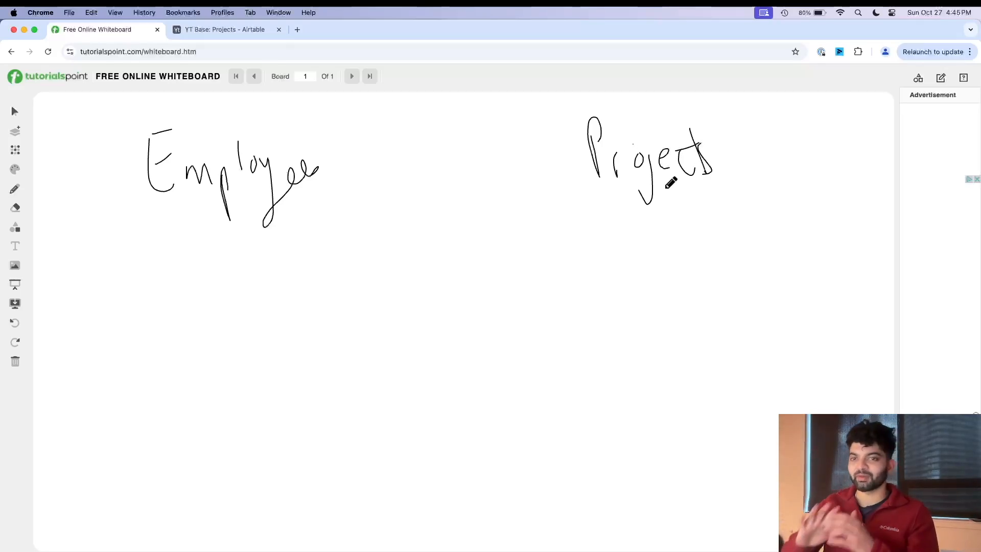
- Handwrite the entries E1, E2 and E3 in a column under the Employee heading
{"action": "mouse_move", "coordinate": [185, 260]}
{"action": "left_mouse_down"}
{"action": "mouse_move", "coordinate": [191, 282]}
{"action": "mouse_move", "coordinate": [208, 280]}
{"action": "left_mouse_up"}
{"action": "left_click_drag", "start_coordinate": [188, 267], "coordinate": [200, 264]}
{"action": "mouse_move", "coordinate": [182, 261]}
{"action": "left_mouse_down"}
{"action": "mouse_move", "coordinate": [200, 254]}
{"action": "mouse_move", "coordinate": [220, 282]}
{"action": "mouse_move", "coordinate": [209, 318]}
{"action": "left_mouse_up"}
{"action": "left_click_drag", "start_coordinate": [196, 309], "coordinate": [203, 295]}
{"action": "mouse_move", "coordinate": [211, 300]}
{"action": "left_mouse_down"}
{"action": "mouse_move", "coordinate": [221, 317]}
{"action": "mouse_move", "coordinate": [201, 356]}
{"action": "mouse_move", "coordinate": [209, 343]}
{"action": "mouse_move", "coordinate": [211, 354]}
{"action": "left_mouse_up"}
- Handwrite the entries P1, P2 and P3 in a column under the Projects heading
{"action": "mouse_move", "coordinate": [635, 225]}
{"action": "left_mouse_down"}
{"action": "mouse_move", "coordinate": [638, 258]}
{"action": "mouse_move", "coordinate": [645, 219]}
{"action": "mouse_move", "coordinate": [675, 236]}
{"action": "left_mouse_up"}
{"action": "mouse_move", "coordinate": [645, 291]}
{"action": "left_mouse_down"}
{"action": "mouse_move", "coordinate": [656, 263]}
{"action": "mouse_move", "coordinate": [647, 276]}
{"action": "left_mouse_up"}
{"action": "mouse_move", "coordinate": [660, 263]}
{"action": "left_mouse_down"}
{"action": "mouse_move", "coordinate": [675, 294]}
{"action": "mouse_move", "coordinate": [650, 350]}
{"action": "left_mouse_up"}
{"action": "mouse_move", "coordinate": [643, 312]}
{"action": "left_mouse_down"}
{"action": "mouse_move", "coordinate": [648, 299]}
{"action": "mouse_move", "coordinate": [670, 330]}
{"action": "left_mouse_up"}
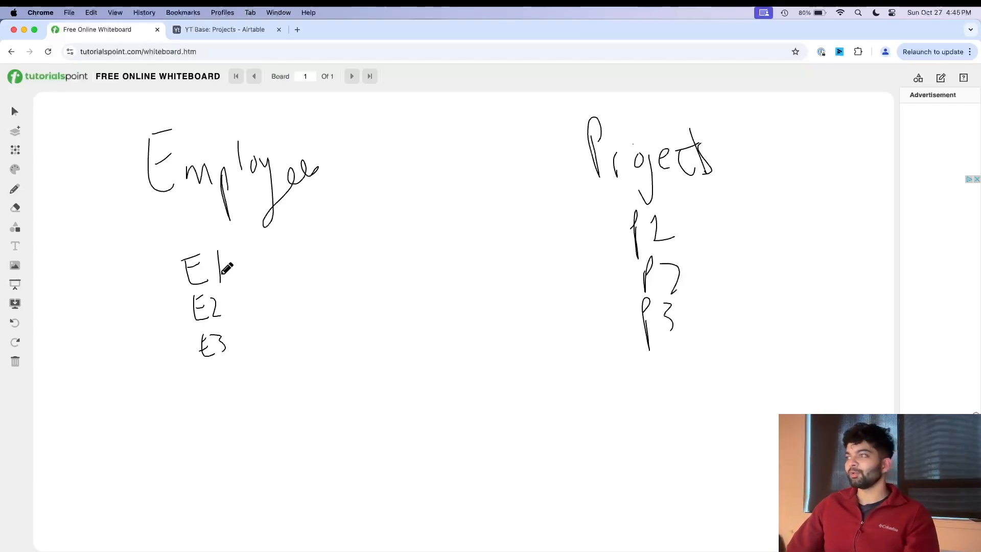
- Draw freehand lines linking E1 to P2, E2 to P3, E3 to P1, and E1 to P1
{"action": "left_click_drag", "start_coordinate": [223, 268], "coordinate": [630, 281]}
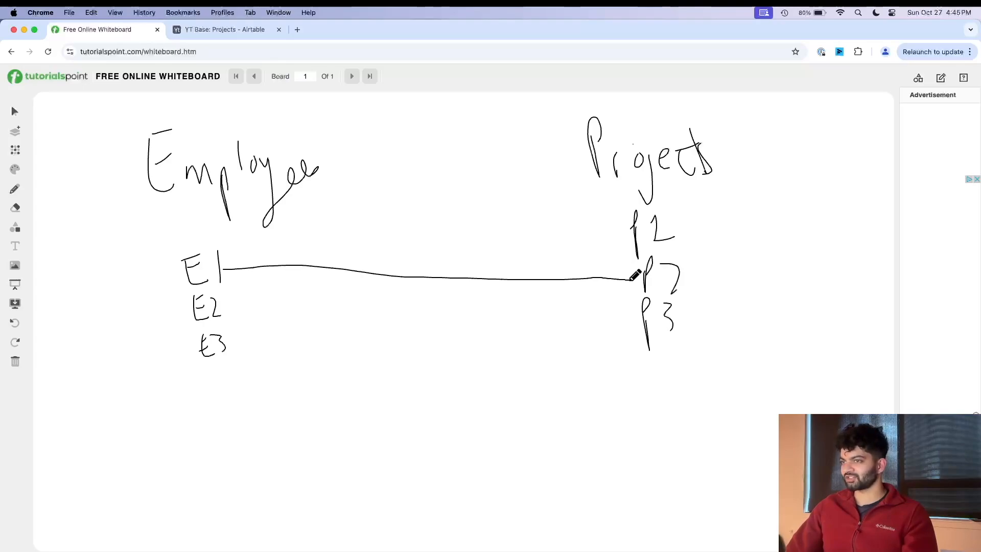
{"action": "left_click_drag", "start_coordinate": [226, 309], "coordinate": [625, 322]}
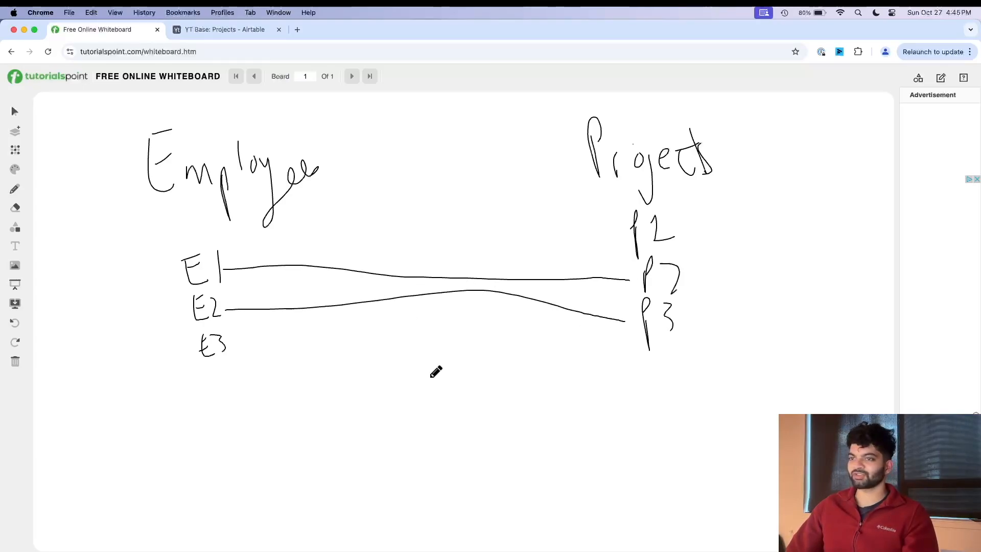
{"action": "mouse_move", "coordinate": [243, 347]}
{"action": "left_mouse_down"}
{"action": "mouse_move", "coordinate": [558, 282]}
{"action": "mouse_move", "coordinate": [609, 245]}
{"action": "left_mouse_up"}
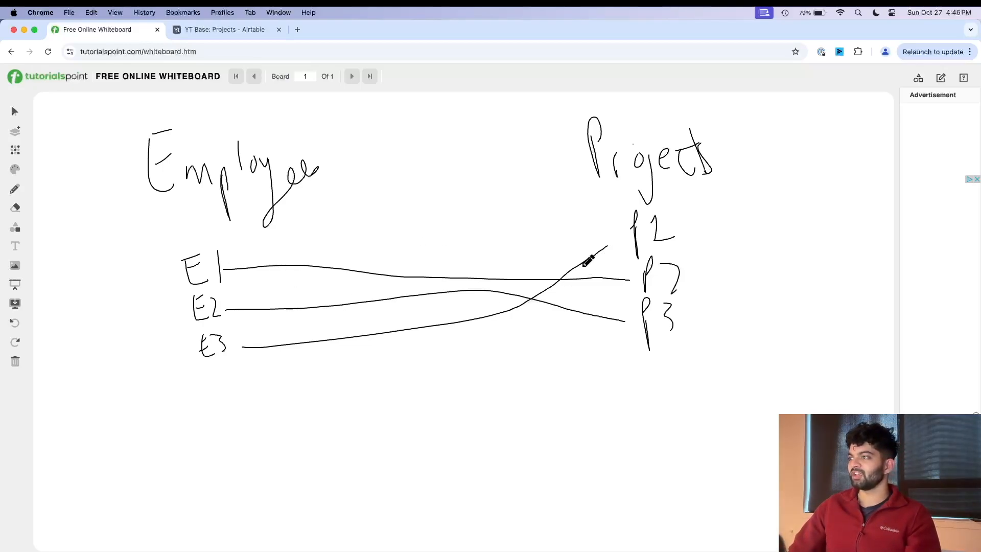
{"action": "left_click_drag", "start_coordinate": [231, 269], "coordinate": [620, 233]}
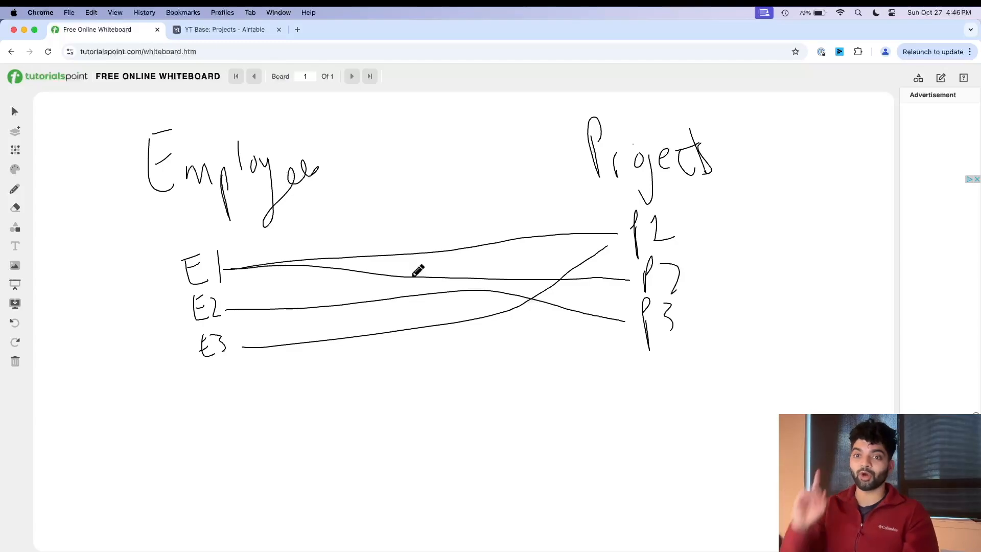
- Handwrite the title Table below the diagram, with rows E1, E2 and E3 beneath it
{"action": "left_click_drag", "start_coordinate": [355, 363], "coordinate": [354, 403]}
{"action": "mouse_move", "coordinate": [333, 368]}
{"action": "left_mouse_down"}
{"action": "mouse_move", "coordinate": [371, 361]}
{"action": "mouse_move", "coordinate": [385, 400]}
{"action": "left_mouse_up"}
{"action": "left_click_drag", "start_coordinate": [390, 367], "coordinate": [401, 397]}
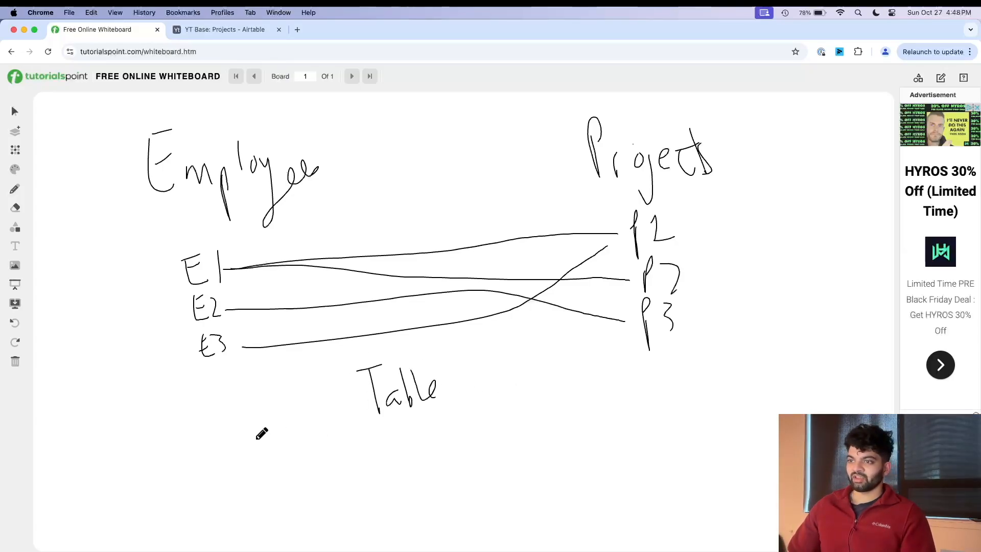
{"action": "mouse_move", "coordinate": [257, 427]}
{"action": "left_mouse_down"}
{"action": "mouse_move", "coordinate": [271, 448]}
{"action": "mouse_move", "coordinate": [263, 422]}
{"action": "mouse_move", "coordinate": [279, 452]}
{"action": "mouse_move", "coordinate": [266, 492]}
{"action": "mouse_move", "coordinate": [271, 472]}
{"action": "mouse_move", "coordinate": [285, 488]}
{"action": "mouse_move", "coordinate": [266, 534]}
{"action": "mouse_move", "coordinate": [285, 518]}
{"action": "mouse_move", "coordinate": [275, 531]}
{"action": "left_mouse_up"}
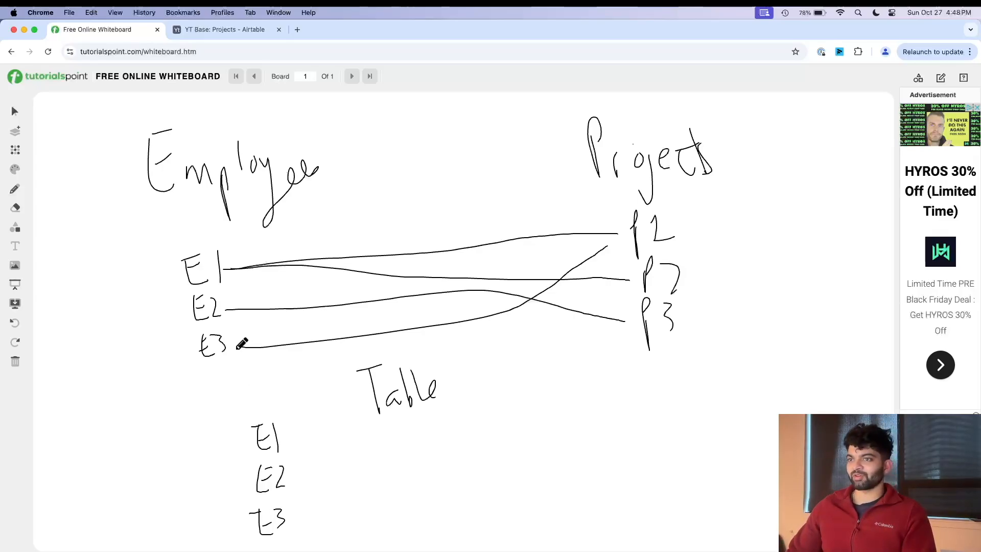
- Write each employee's projects in the table rows: P1 and P2 for E1, P3 for E2, P1 for E3
{"action": "mouse_move", "coordinate": [325, 424]}
{"action": "left_mouse_down"}
{"action": "mouse_move", "coordinate": [327, 443]}
{"action": "mouse_move", "coordinate": [342, 453]}
{"action": "left_mouse_up"}
{"action": "left_click_drag", "start_coordinate": [536, 275], "coordinate": [644, 288]}
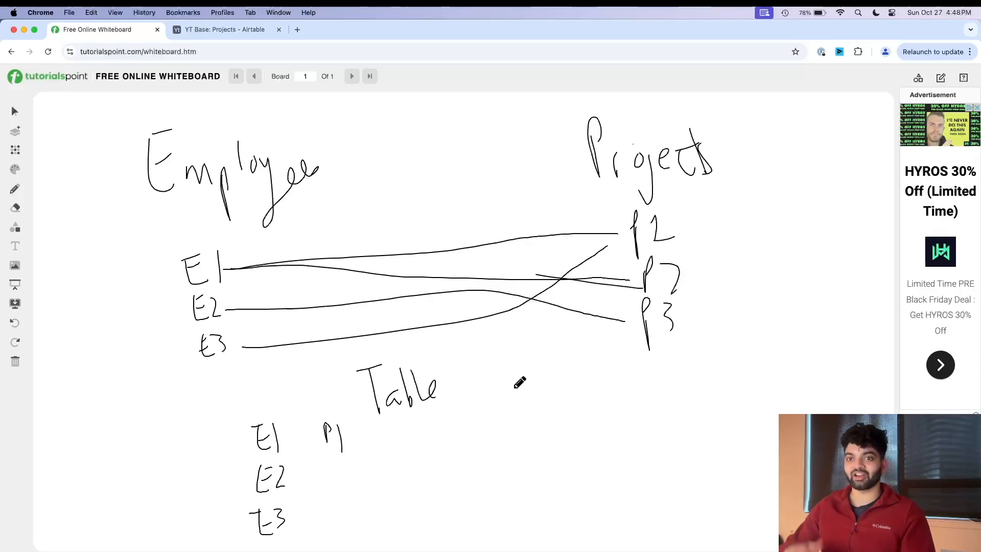
{"action": "mouse_move", "coordinate": [394, 450]}
{"action": "left_mouse_down"}
{"action": "mouse_move", "coordinate": [392, 425]}
{"action": "mouse_move", "coordinate": [428, 439]}
{"action": "left_mouse_up"}
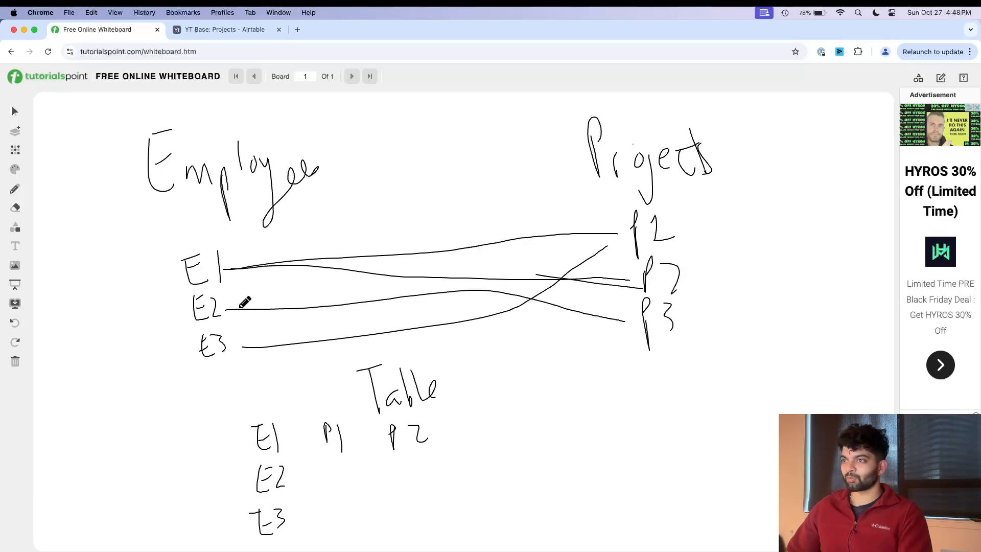
{"action": "mouse_move", "coordinate": [342, 488]}
{"action": "left_mouse_down"}
{"action": "mouse_move", "coordinate": [342, 469]}
{"action": "mouse_move", "coordinate": [349, 476]}
{"action": "left_mouse_up"}
{"action": "left_click_drag", "start_coordinate": [351, 469], "coordinate": [353, 492]}
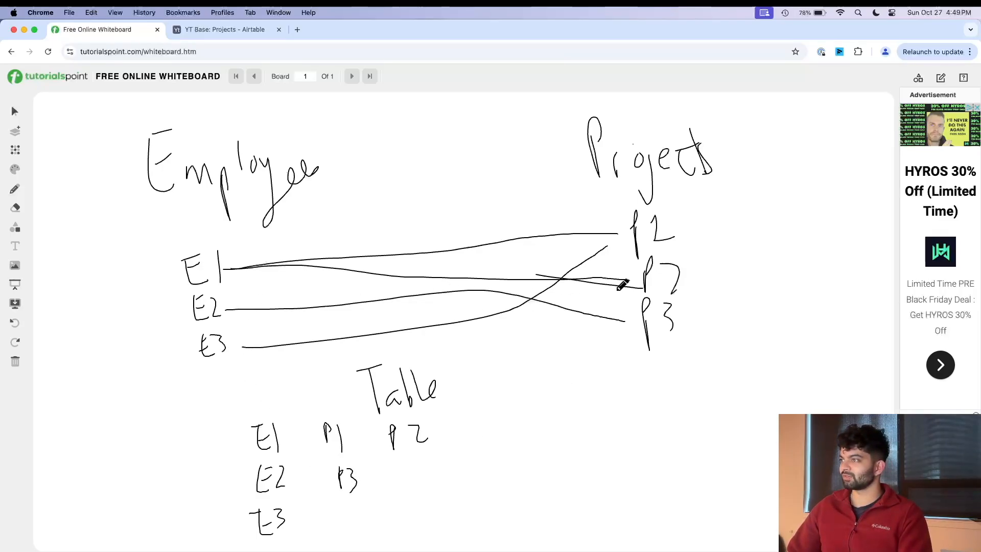
{"action": "left_click_drag", "start_coordinate": [335, 505], "coordinate": [355, 531]}
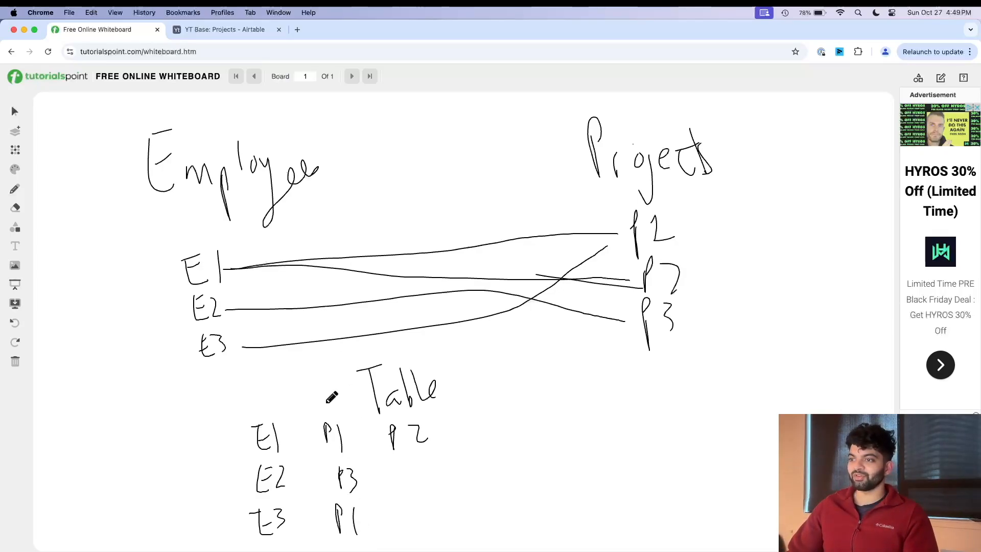
- Handwrite the column labels E and P above the table rows, plus two extra project column labels beyond the title
{"action": "mouse_move", "coordinate": [250, 394]}
{"action": "left_mouse_down"}
{"action": "mouse_move", "coordinate": [241, 409]}
{"action": "mouse_move", "coordinate": [251, 409]}
{"action": "left_mouse_up"}
{"action": "left_click_drag", "start_coordinate": [241, 402], "coordinate": [248, 401]}
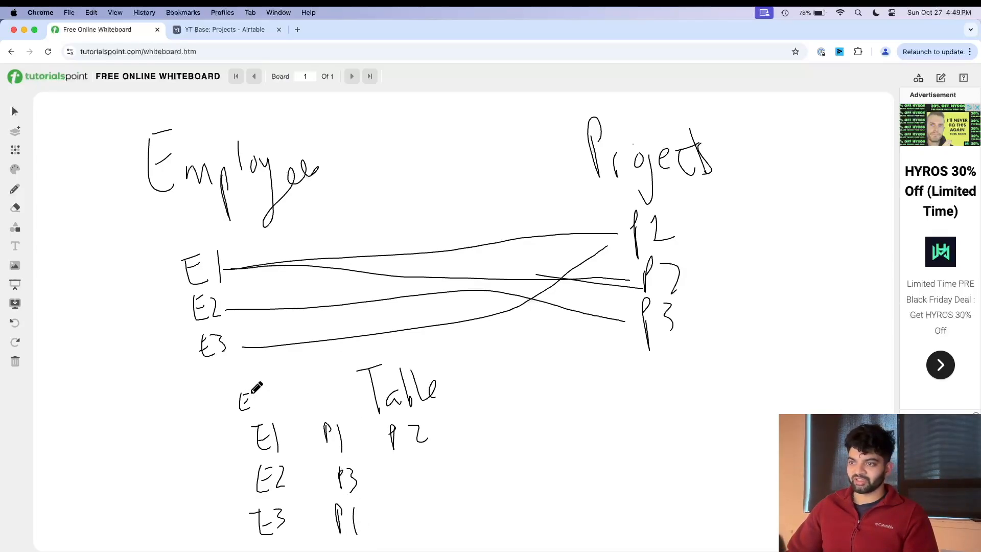
{"action": "mouse_move", "coordinate": [327, 389]}
{"action": "left_mouse_down"}
{"action": "mouse_move", "coordinate": [323, 412]}
{"action": "mouse_move", "coordinate": [334, 396]}
{"action": "left_mouse_up"}
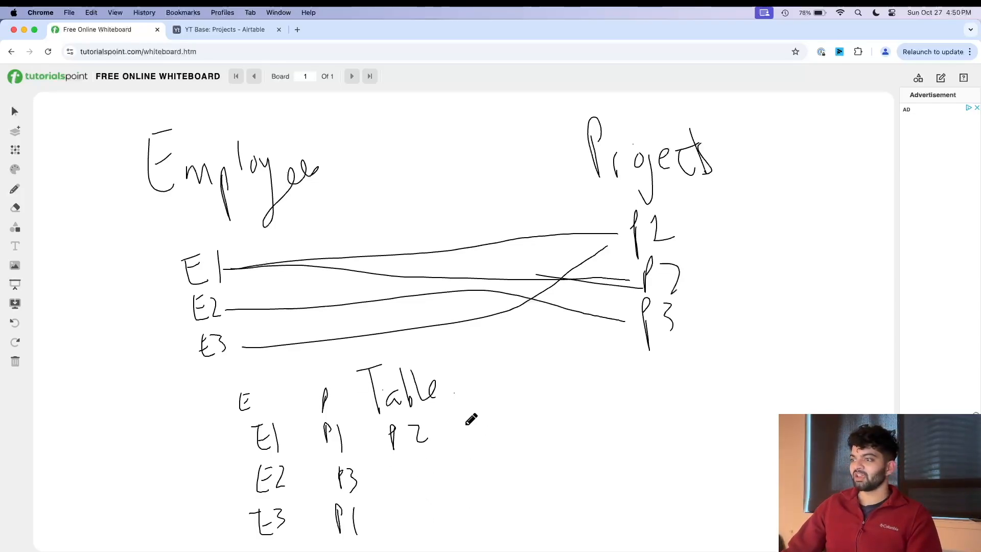
{"action": "mouse_move", "coordinate": [474, 384]}
{"action": "left_mouse_down"}
{"action": "mouse_move", "coordinate": [506, 412]}
{"action": "mouse_move", "coordinate": [517, 406]}
{"action": "mouse_move", "coordinate": [506, 394]}
{"action": "mouse_move", "coordinate": [495, 420]}
{"action": "left_mouse_up"}
{"action": "mouse_move", "coordinate": [557, 405]}
{"action": "left_mouse_down"}
{"action": "mouse_move", "coordinate": [574, 382]}
{"action": "mouse_move", "coordinate": [579, 405]}
{"action": "mouse_move", "coordinate": [602, 391]}
{"action": "left_mouse_up"}
- Handwrite a Price column beside the Projects list, with three short lines as placeholder entries
{"action": "mouse_move", "coordinate": [782, 190]}
{"action": "left_mouse_down"}
{"action": "mouse_move", "coordinate": [790, 164]}
{"action": "mouse_move", "coordinate": [833, 175]}
{"action": "left_mouse_up"}
{"action": "left_click_drag", "start_coordinate": [772, 218], "coordinate": [809, 215]}
{"action": "left_click_drag", "start_coordinate": [773, 253], "coordinate": [807, 254]}
{"action": "left_click_drag", "start_coordinate": [768, 293], "coordinate": [818, 303]}
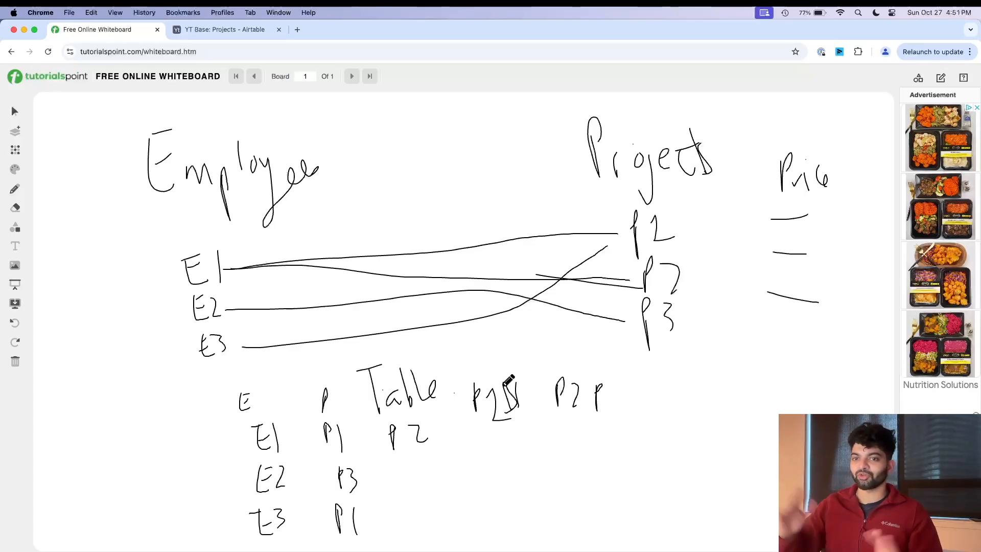
- Switch to the Airtable base and compare the fields of the Employees and Projects tables
{"action": "left_click", "coordinate": [223, 30]}
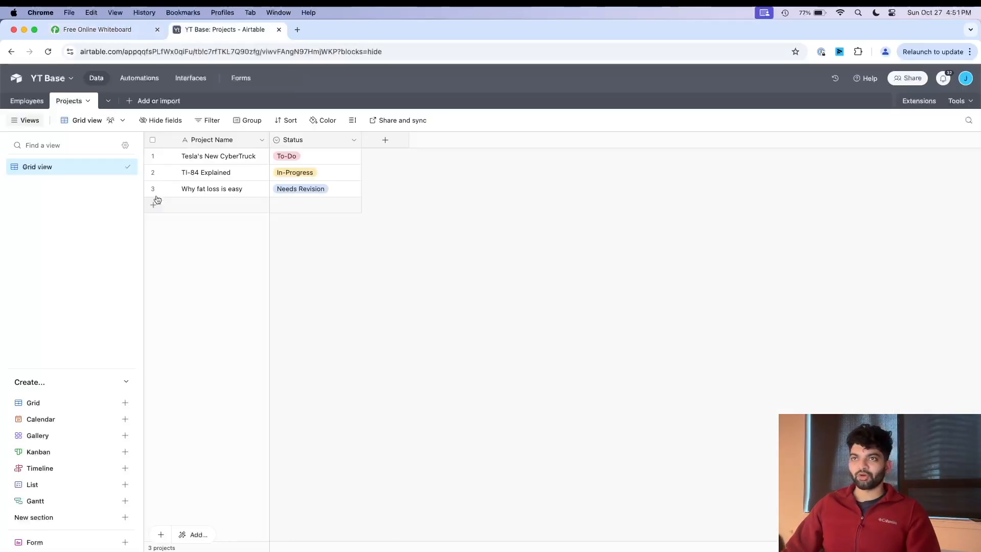
{"action": "left_click", "coordinate": [31, 104]}
{"action": "left_click", "coordinate": [68, 101]}
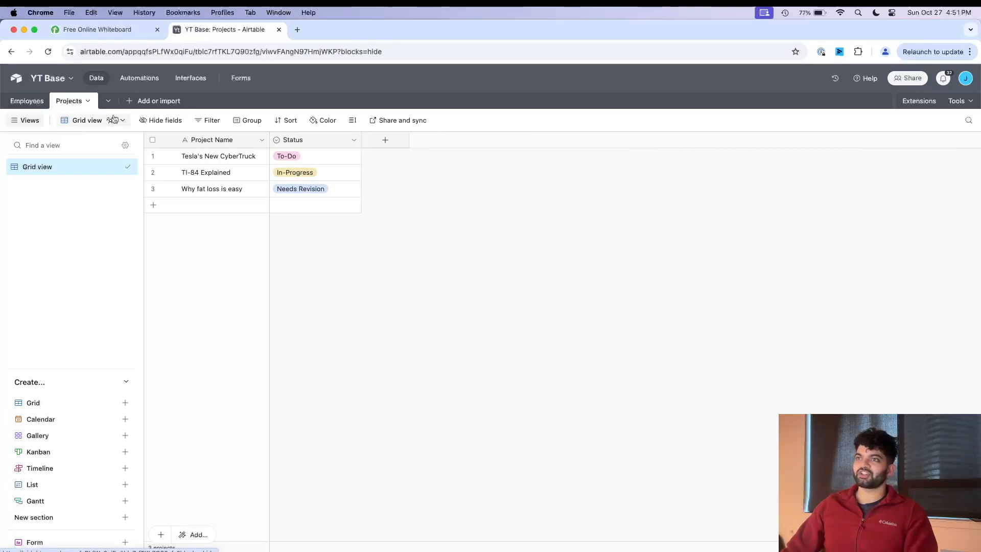
{"action": "left_click", "coordinate": [34, 104]}
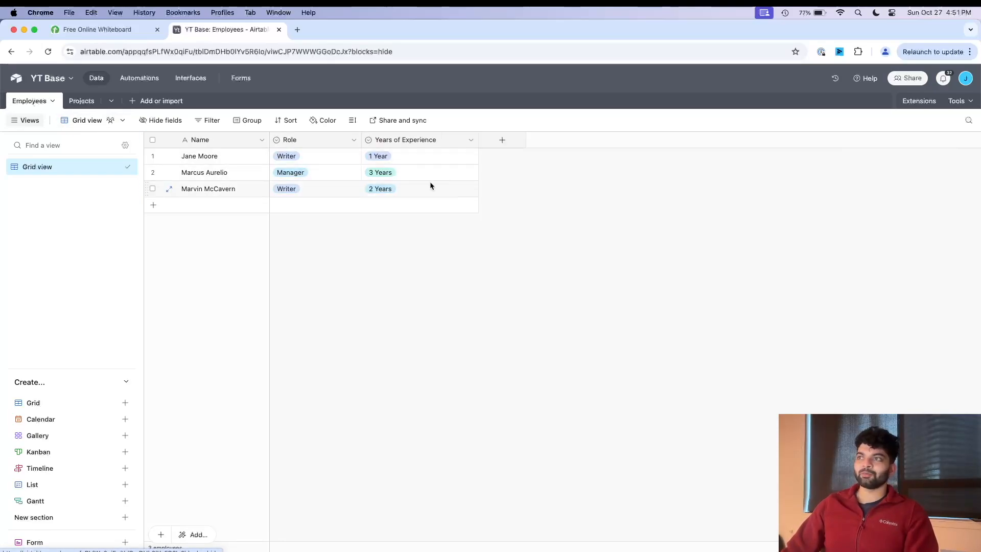
{"action": "left_click", "coordinate": [88, 103]}
{"action": "left_click", "coordinate": [31, 101]}
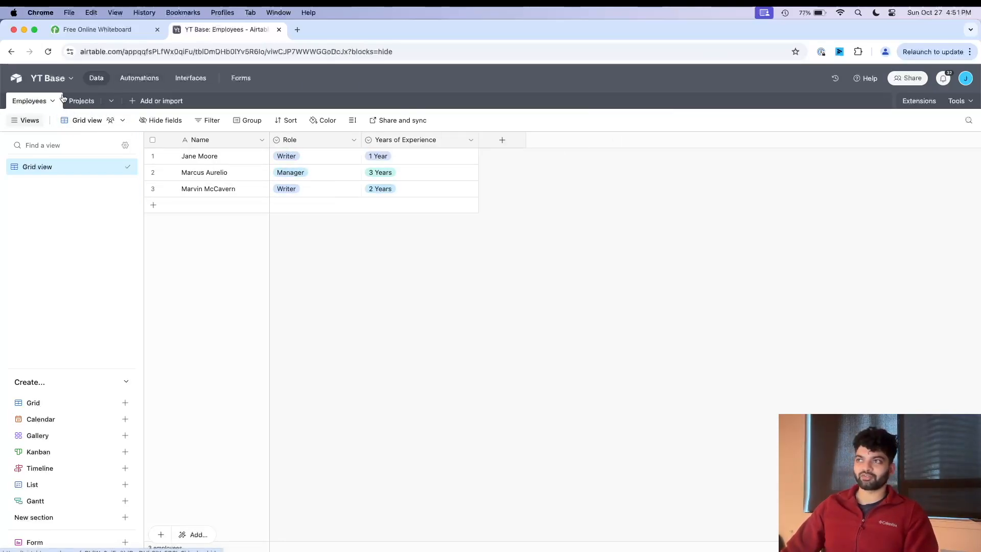
- Add a Link To Projects field to the Employees table, linking to multiple Projects records, without adding lookup fields
{"action": "left_click", "coordinate": [504, 140]}
{"action": "type", "text": "L"}
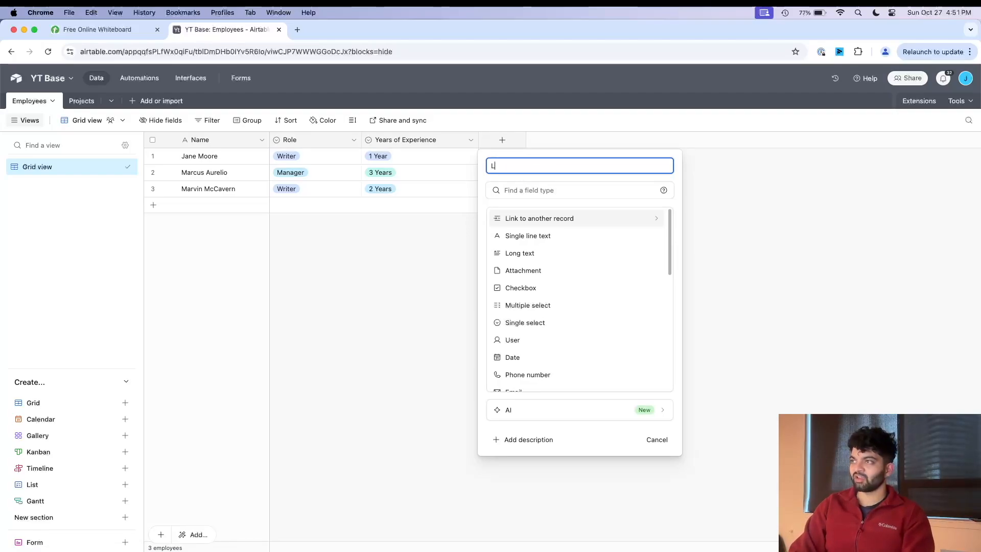
{"action": "type", "text": "ink To Projects"}
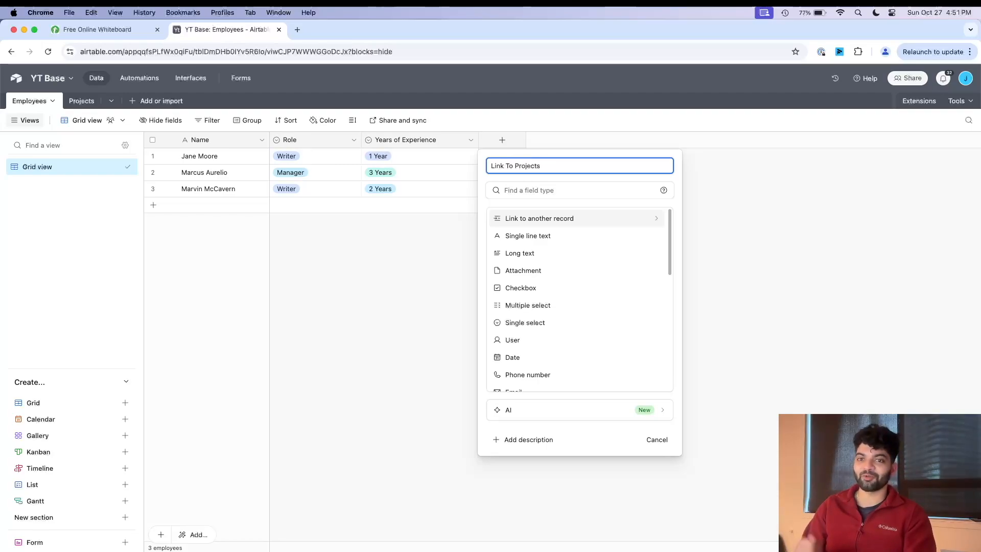
{"action": "left_click", "coordinate": [543, 188]}
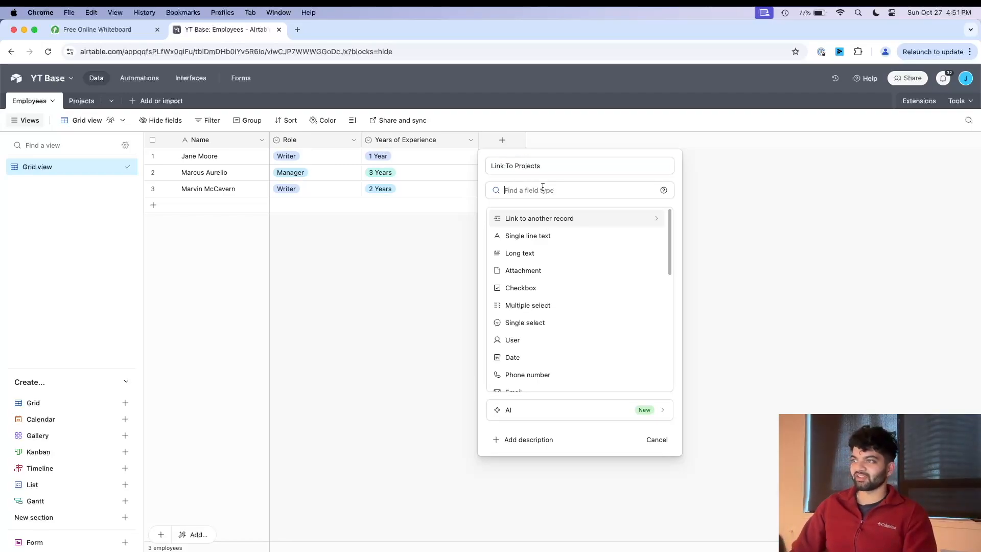
{"action": "left_click", "coordinate": [537, 218]}
{"action": "left_click", "coordinate": [511, 229]}
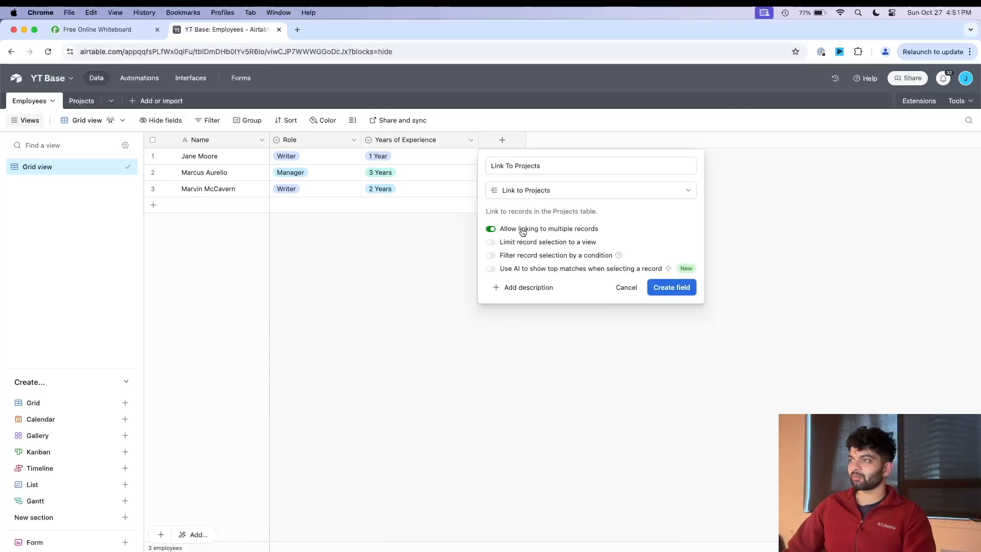
{"action": "left_click", "coordinate": [682, 289]}
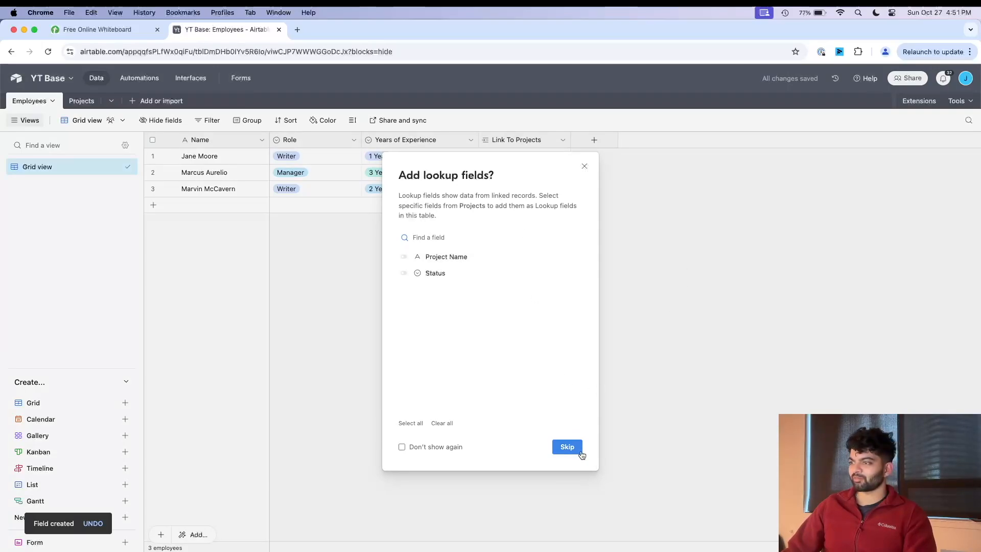
{"action": "left_click", "coordinate": [566, 450]}
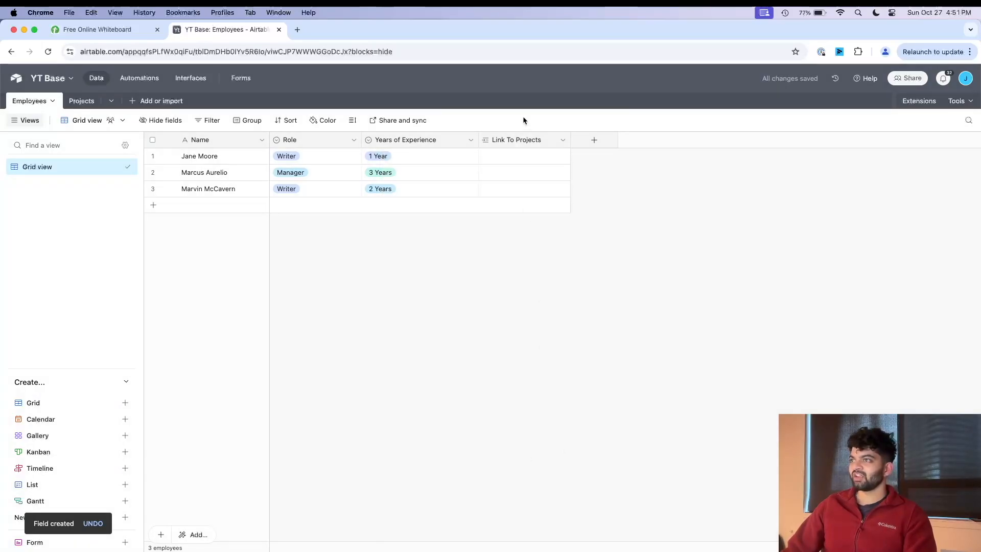
- Rename the Employees link field in the Projects table to Link To Employees
{"action": "left_click", "coordinate": [77, 102]}
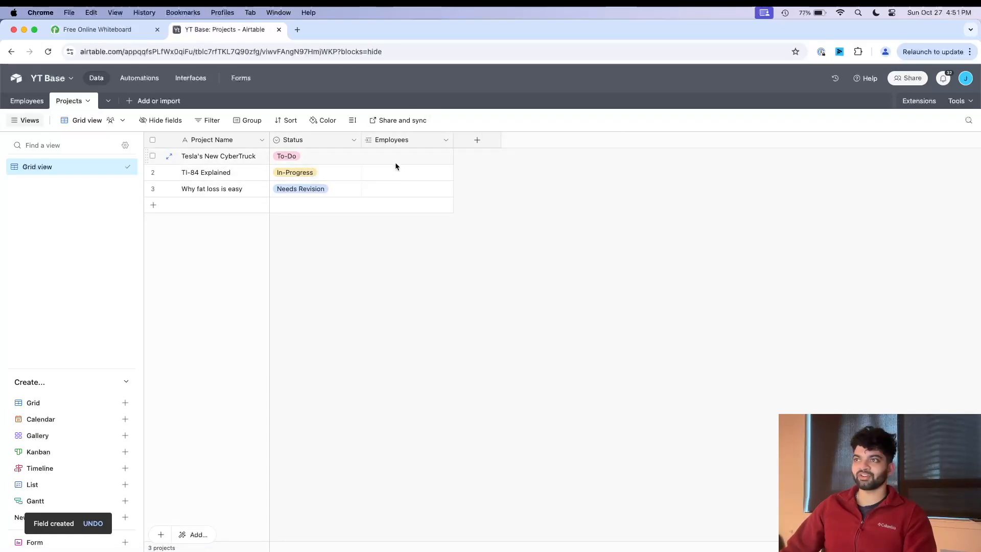
{"action": "left_click", "coordinate": [446, 139]}
{"action": "left_click", "coordinate": [441, 162]}
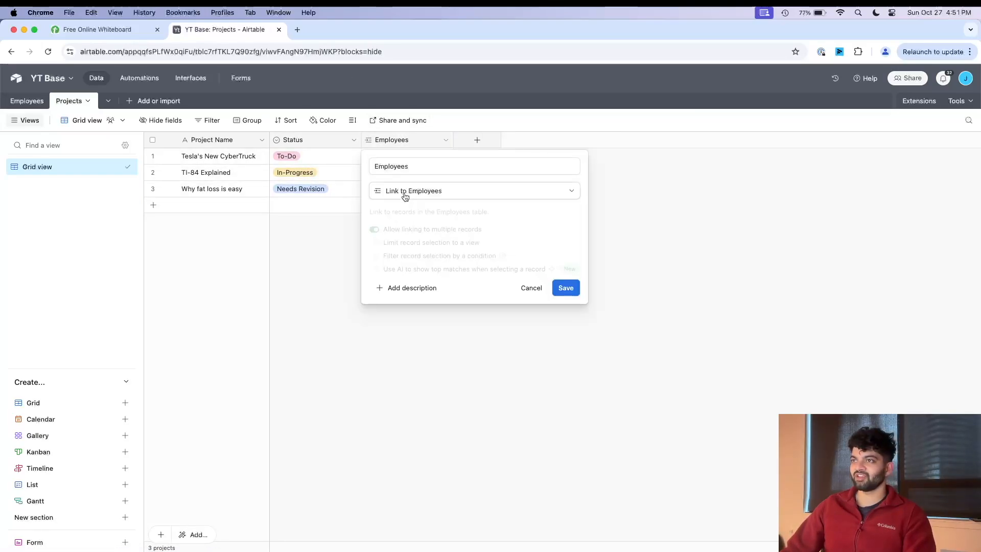
{"action": "left_click", "coordinate": [432, 166]}
{"action": "type", "text": "Link To"}
{"action": "left_click", "coordinate": [565, 289]}
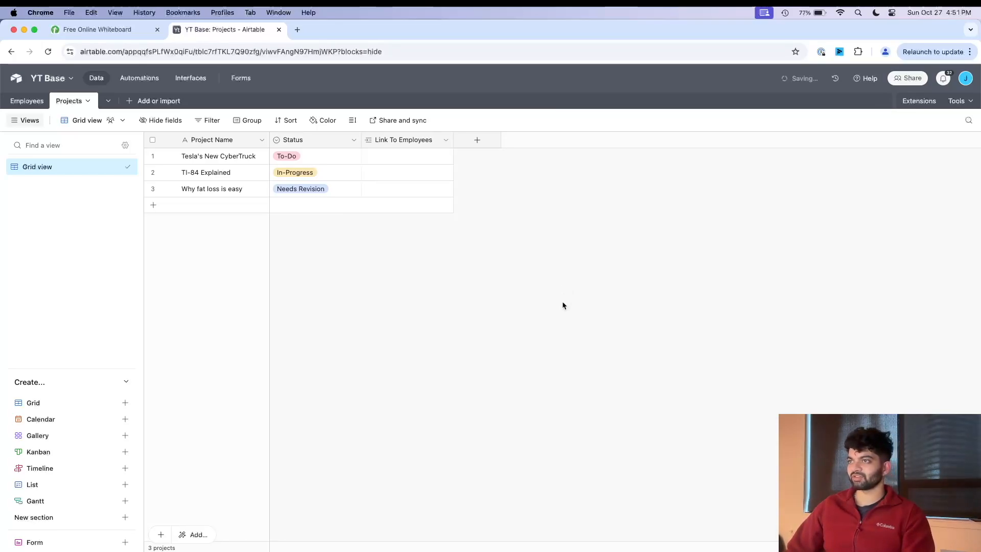
- Check E1's project links on the whiteboard, and open the linkable project records for the first employee in Airtable
{"action": "left_click", "coordinate": [27, 101]}
{"action": "left_click", "coordinate": [72, 31]}
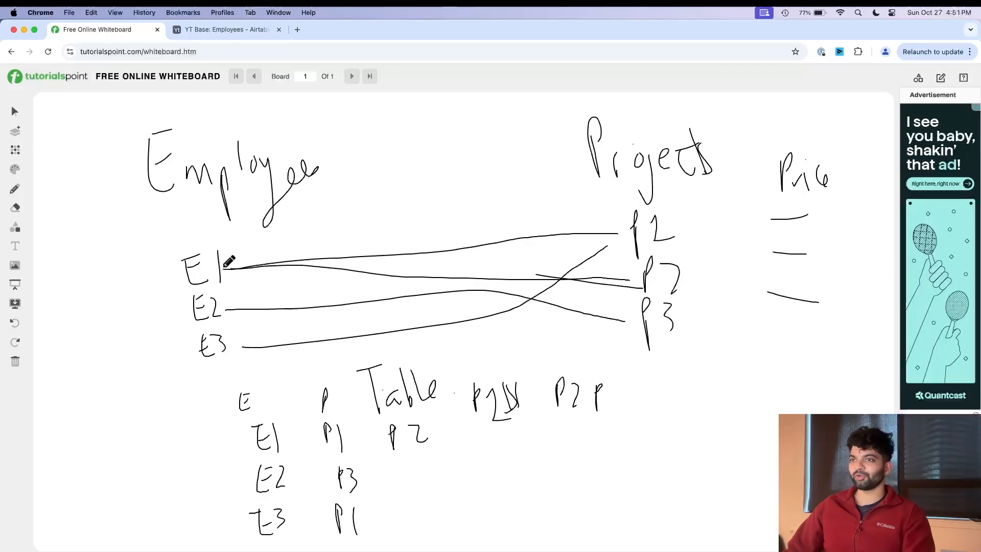
{"action": "left_click", "coordinate": [240, 29]}
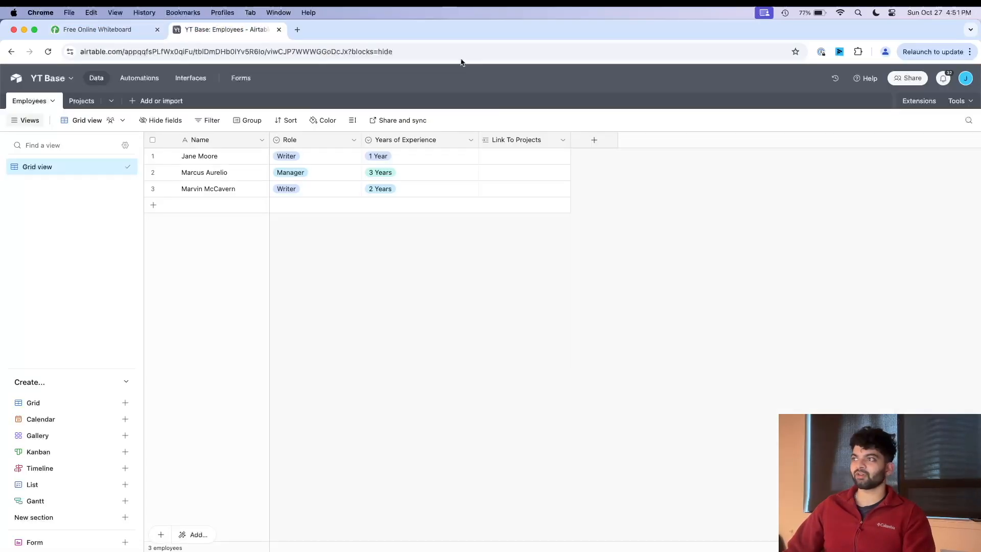
{"action": "left_click", "coordinate": [486, 156]}
{"action": "left_click", "coordinate": [487, 155]}
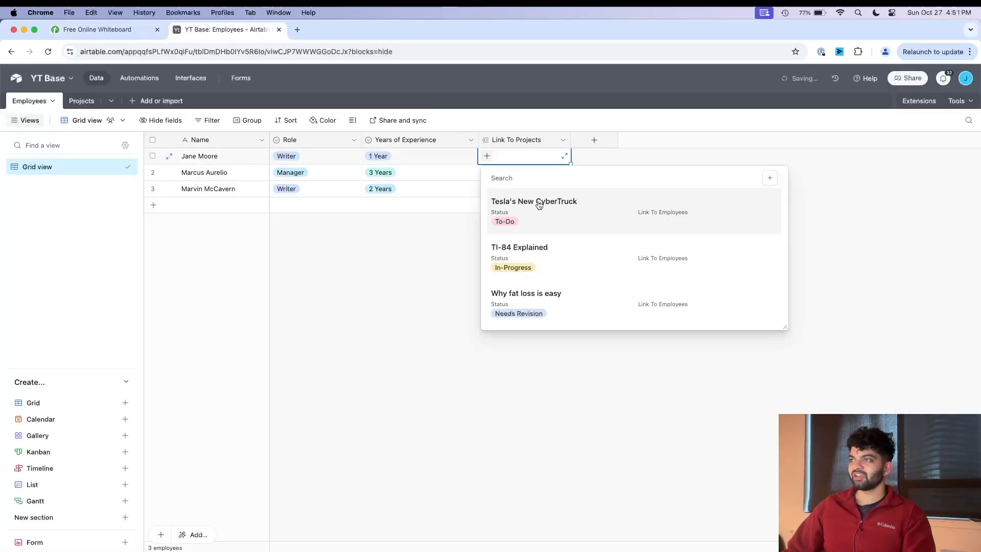
- Rename the three records in the Projects table to P1, p2 and P3
{"action": "left_click", "coordinate": [81, 100]}
{"action": "left_click", "coordinate": [212, 155]}
{"action": "left_click", "coordinate": [211, 152]}
{"action": "type", "text": "P1"}
{"action": "left_click", "coordinate": [234, 173]}
{"action": "left_click", "coordinate": [233, 174]}
{"action": "type", "text": "p2"}
{"action": "left_click", "coordinate": [229, 187]}
{"action": "left_click", "coordinate": [229, 187]}
{"action": "type", "text": "P3"}
{"action": "left_click", "coordinate": [311, 239]}
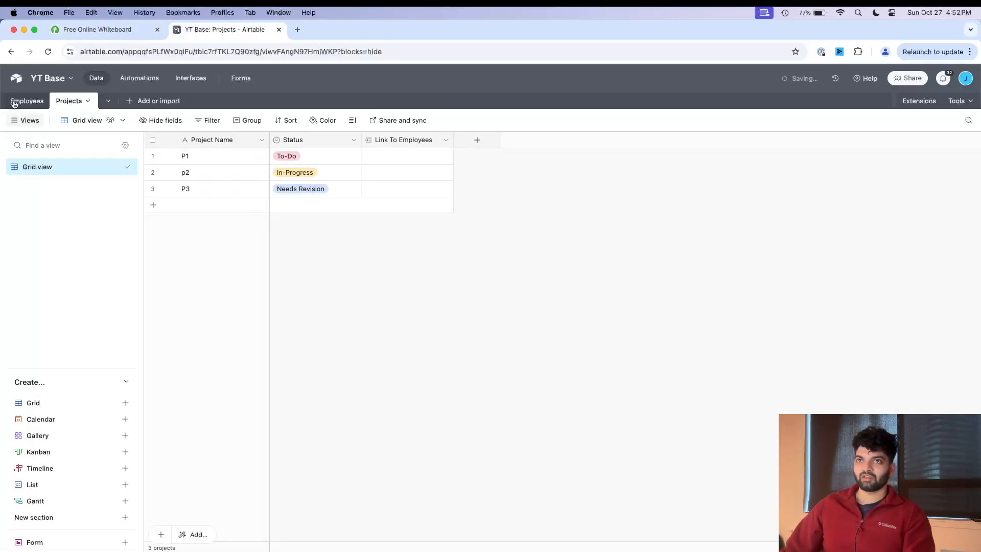
- Link project P1 to the first employee in the Employees table's Link To Projects field
{"action": "left_click", "coordinate": [14, 102]}
{"action": "left_click", "coordinate": [488, 156]}
{"action": "left_click", "coordinate": [487, 156]}
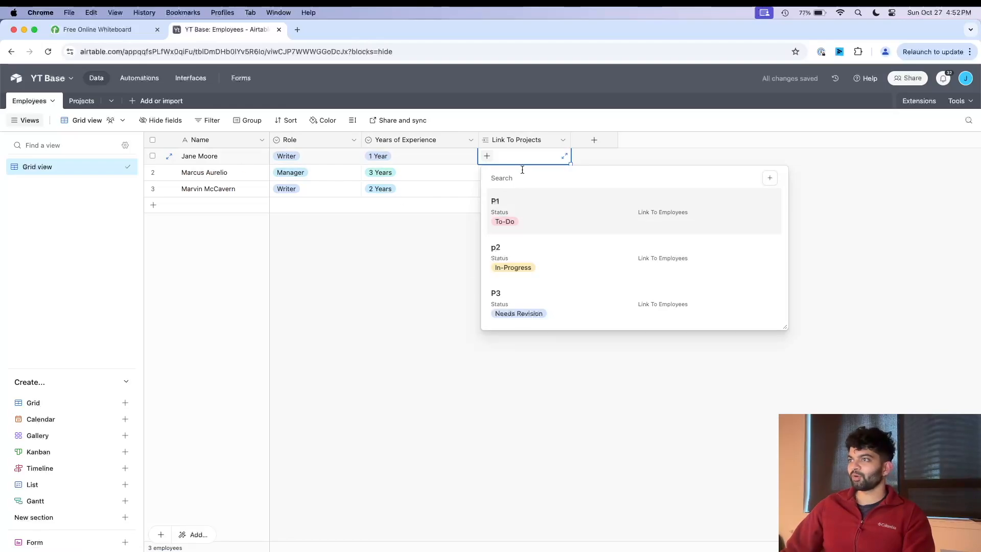
{"action": "left_click", "coordinate": [520, 216]}
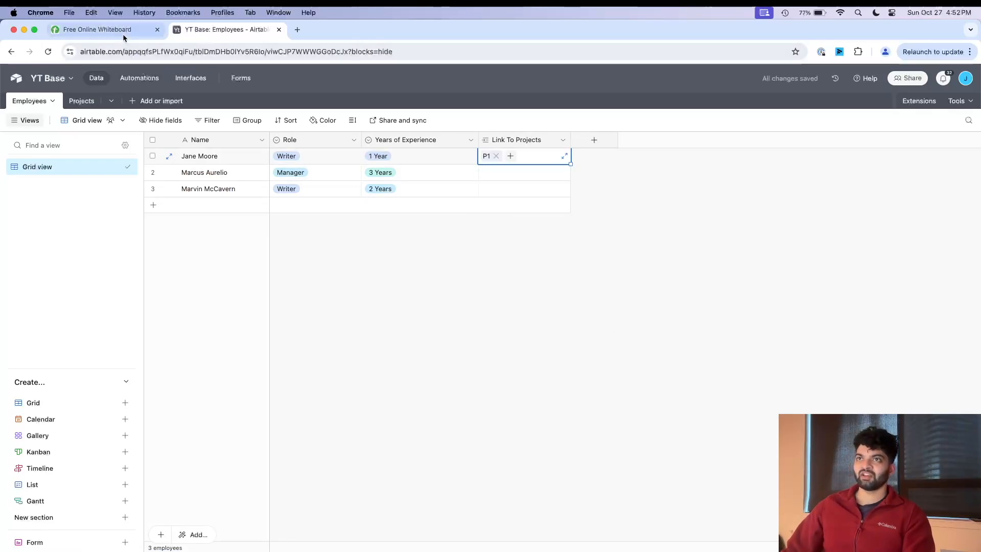
- Check E1's second project on the whiteboard, and link project p2 to the first employee in Airtable's Employees table
{"action": "left_click", "coordinate": [123, 32]}
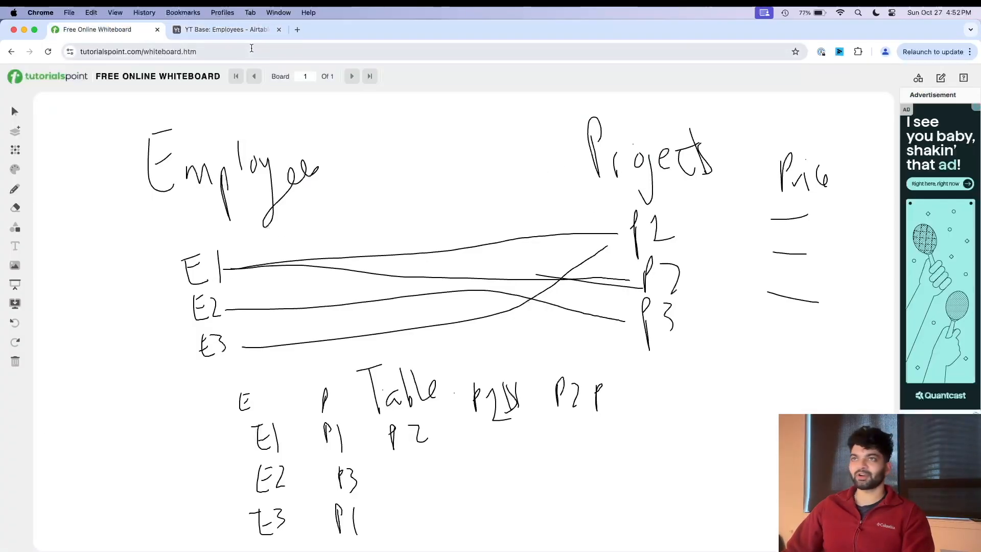
{"action": "left_click", "coordinate": [224, 29]}
{"action": "left_click", "coordinate": [510, 155]}
{"action": "left_click", "coordinate": [548, 205]}
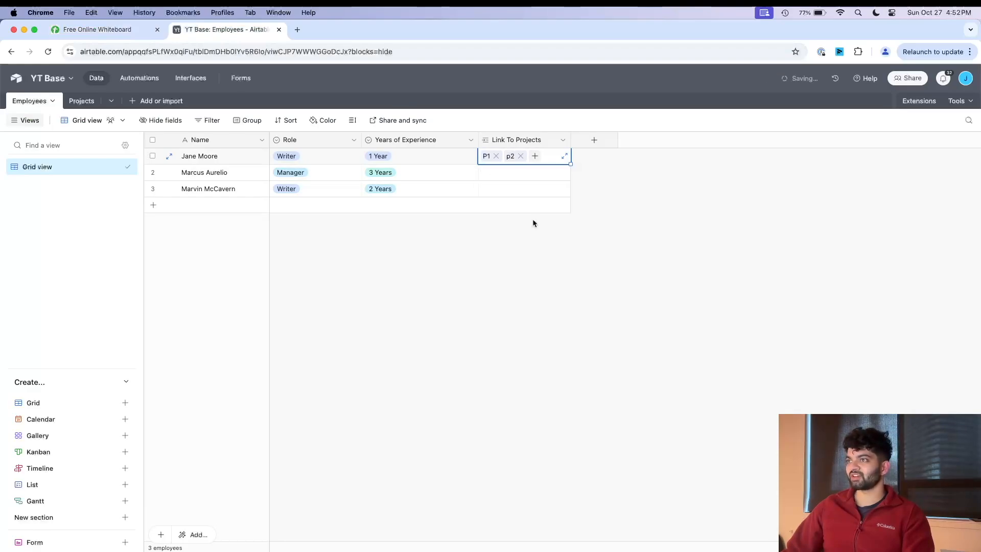
- Compare the employee links in the Projects table with E1's lines on the whiteboard and the Employees table
{"action": "left_click", "coordinate": [93, 105]}
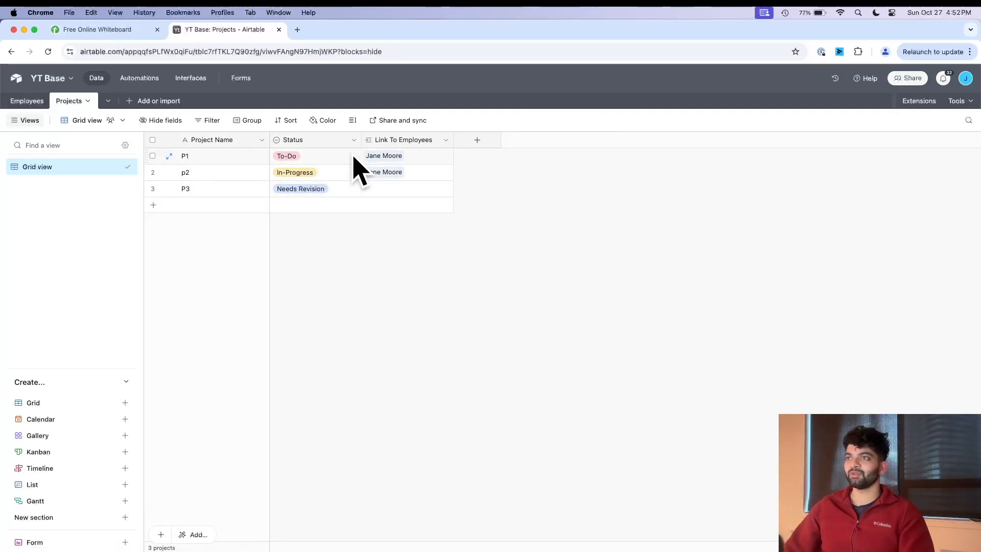
{"action": "left_click", "coordinate": [79, 29]}
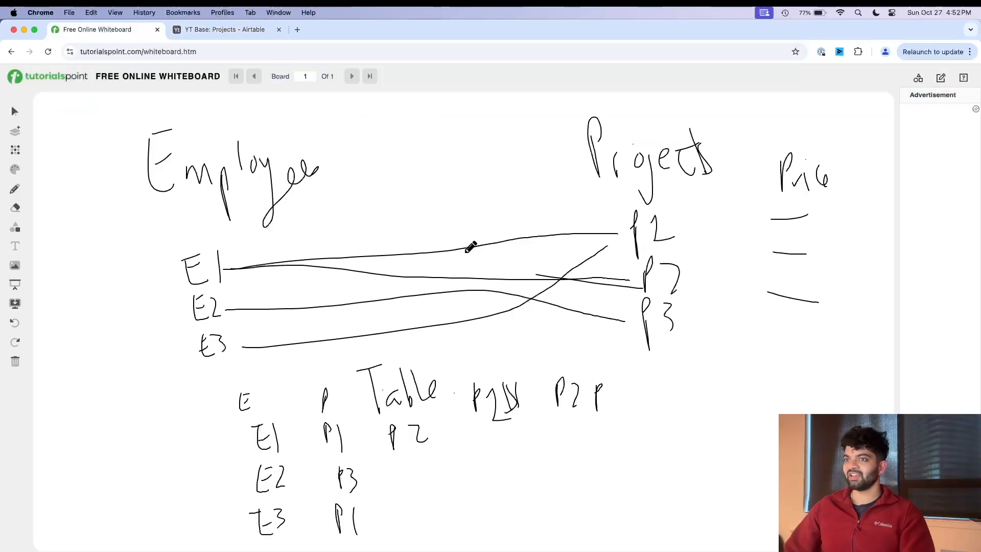
{"action": "left_click", "coordinate": [218, 33]}
{"action": "left_click", "coordinate": [26, 101]}
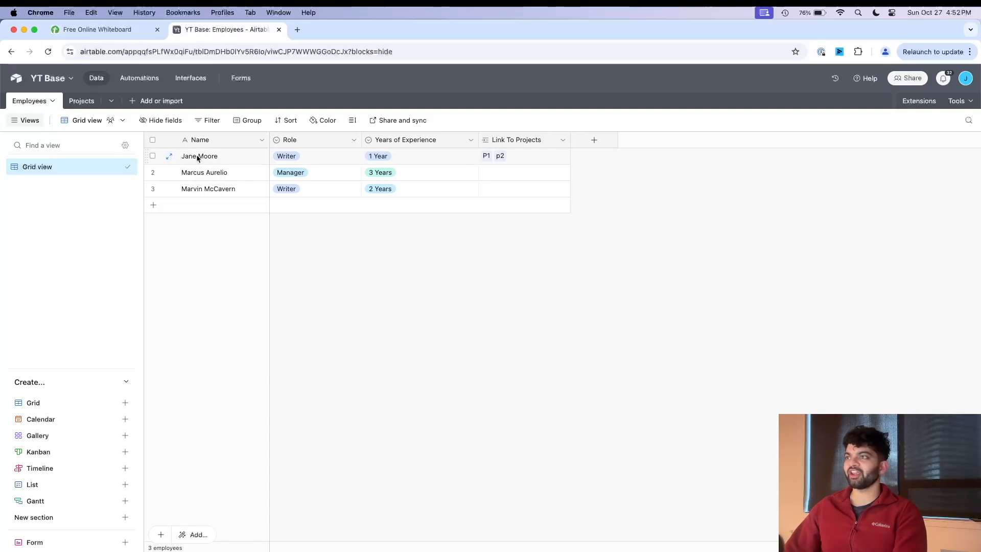
- Rename the second record in the Projects table to P2 with a capital P
{"action": "left_click", "coordinate": [82, 100]}
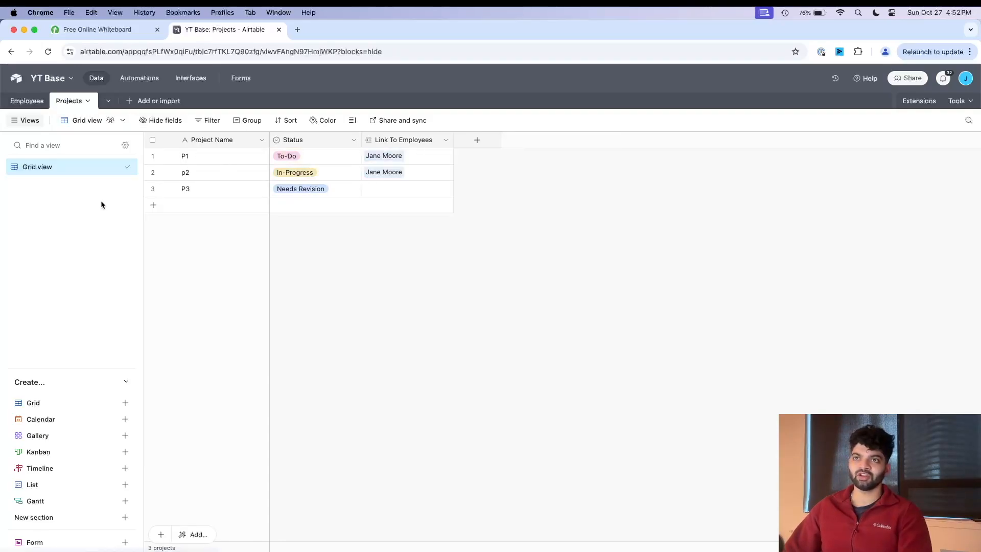
{"action": "left_click", "coordinate": [183, 174]}
{"action": "left_click", "coordinate": [183, 174]}
{"action": "key", "text": "BackSpace"}
{"action": "type", "text": "2"}
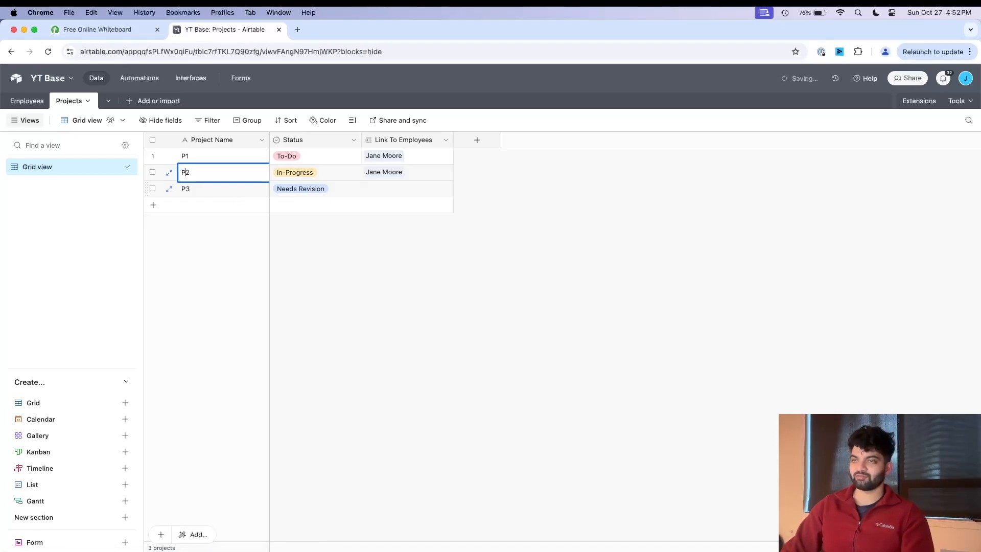
{"action": "left_click", "coordinate": [452, 252]}
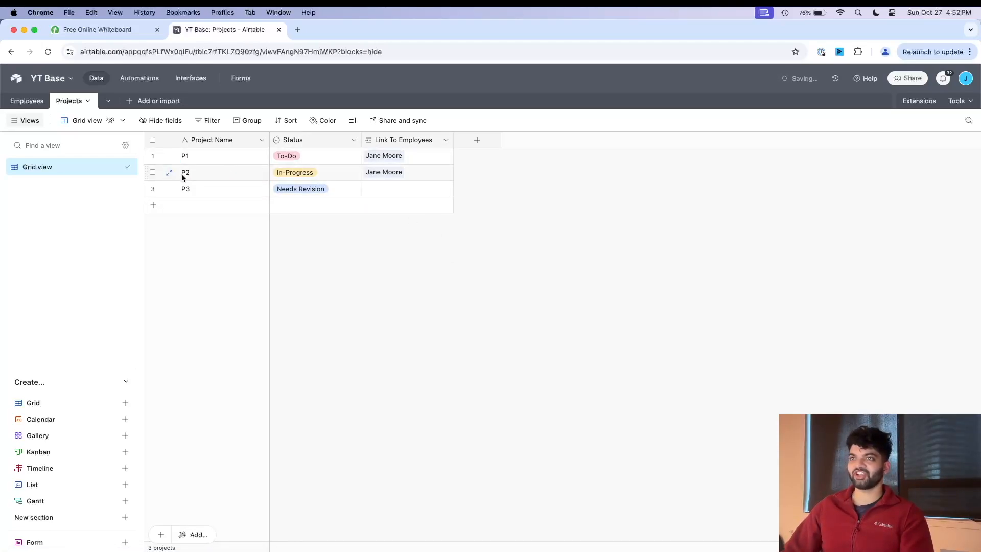
- Check E2's line on the whiteboard, and link project P3 to the second employee in Airtable's Employees table
{"action": "left_click", "coordinate": [97, 29]}
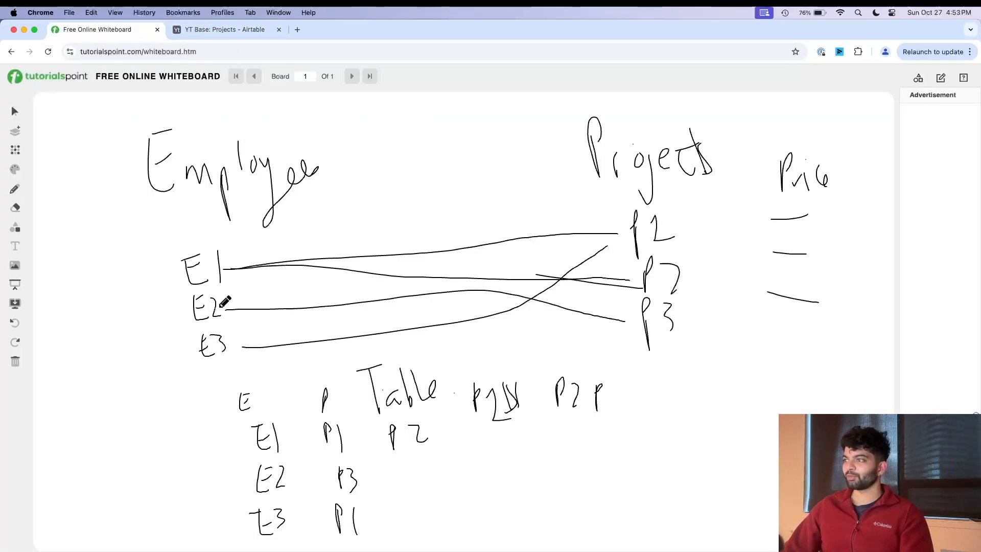
{"action": "left_click", "coordinate": [225, 31]}
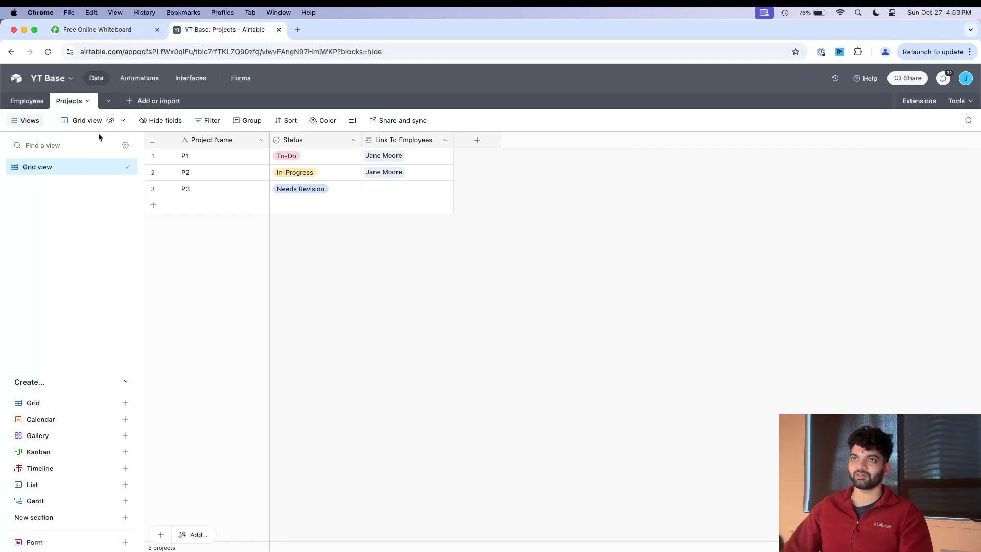
{"action": "left_click", "coordinate": [11, 101]}
{"action": "left_click", "coordinate": [517, 175]}
{"action": "left_click", "coordinate": [501, 178]}
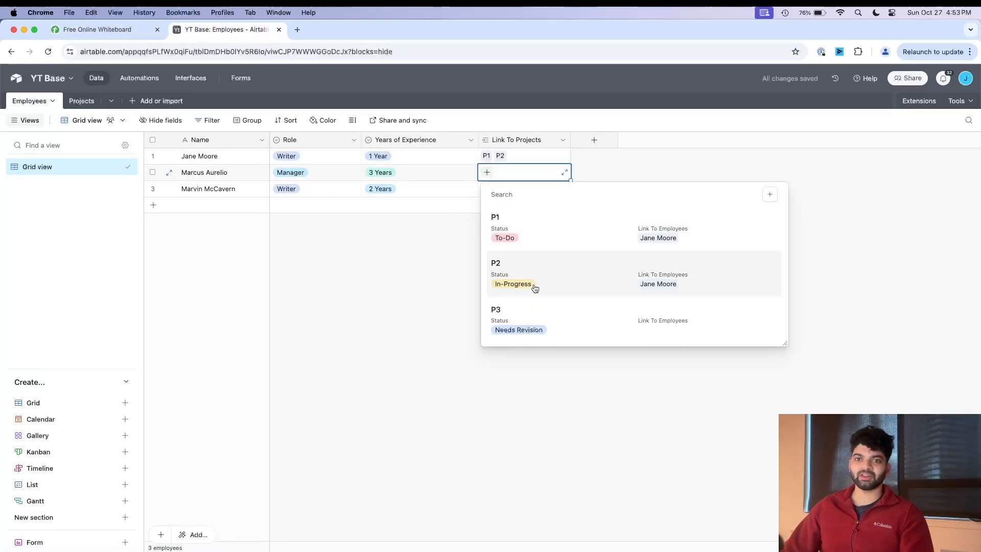
{"action": "left_click", "coordinate": [72, 100]}
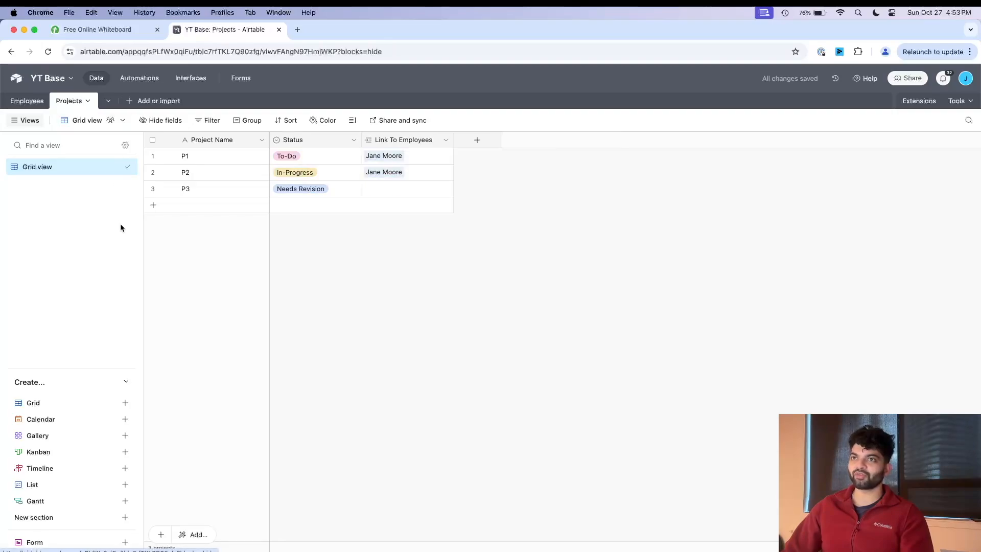
{"action": "left_click", "coordinate": [31, 101]}
{"action": "left_click", "coordinate": [489, 175]}
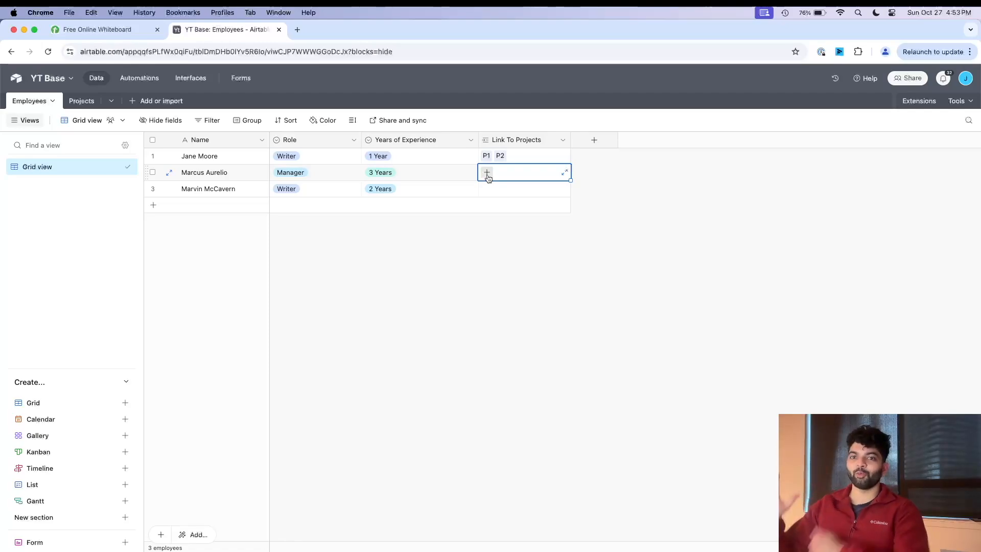
{"action": "left_click", "coordinate": [488, 175]}
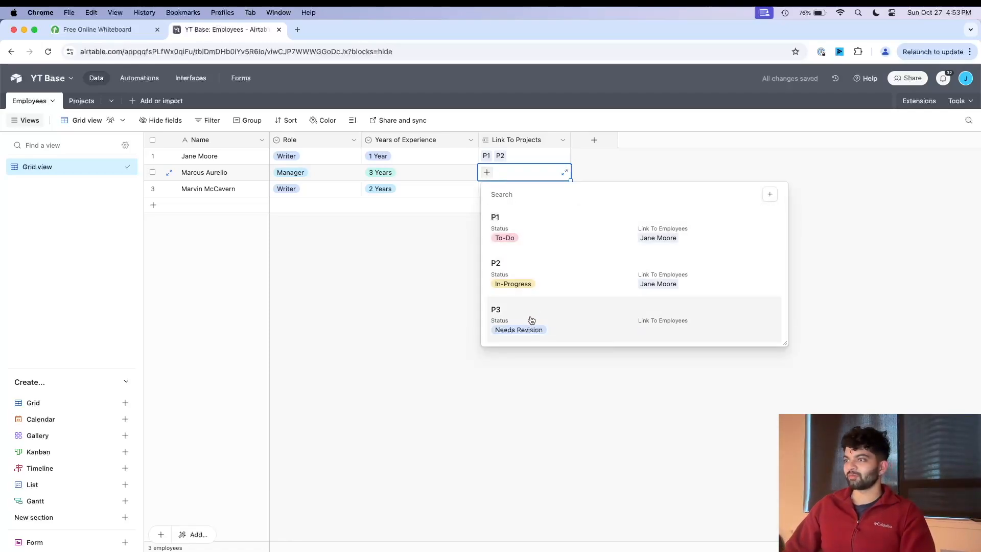
{"action": "left_click", "coordinate": [511, 317]}
- Check E3's line on the whiteboard, and link project P1 to the third employee in Airtable's Employees table
{"action": "left_click", "coordinate": [99, 29]}
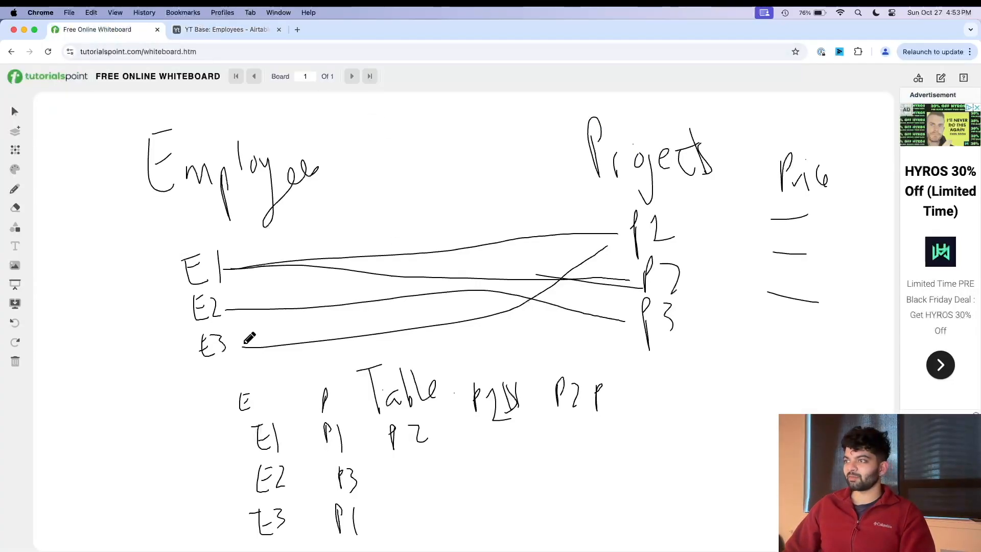
{"action": "left_click", "coordinate": [222, 32]}
{"action": "left_click", "coordinate": [506, 190]}
{"action": "left_click", "coordinate": [487, 189]}
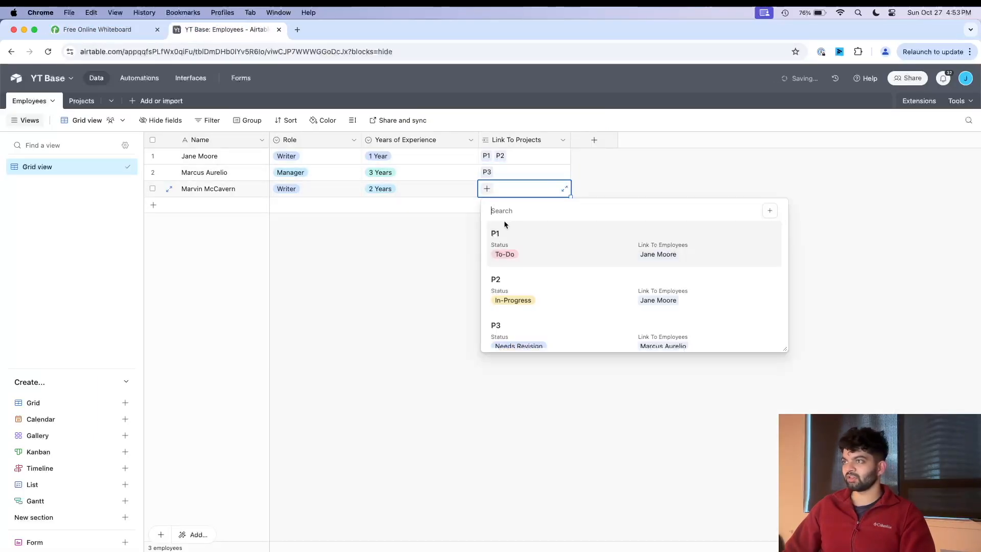
{"action": "left_click", "coordinate": [515, 251]}
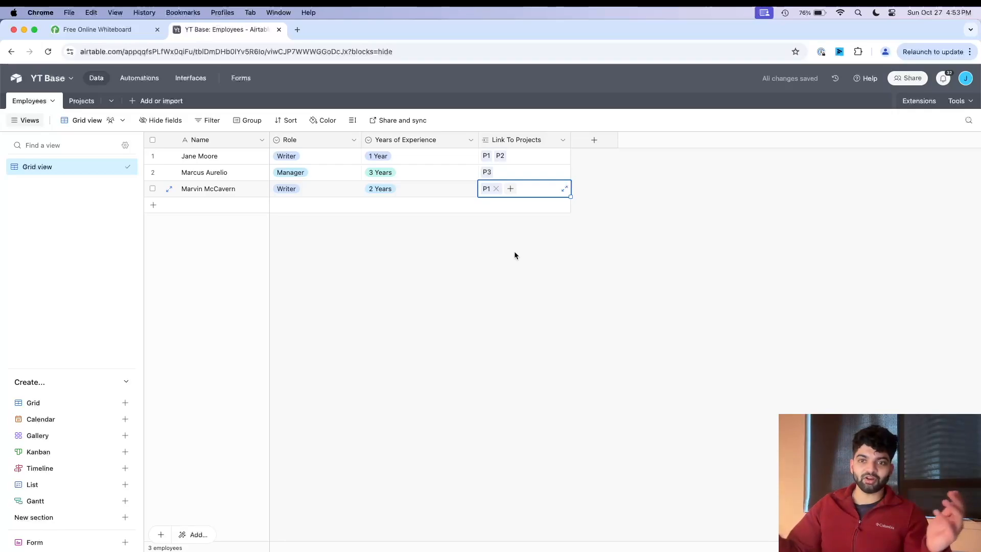
- Widen the Link To Employees column in the Projects table, and compare its links with the whiteboard diagram
{"action": "left_click", "coordinate": [81, 100]}
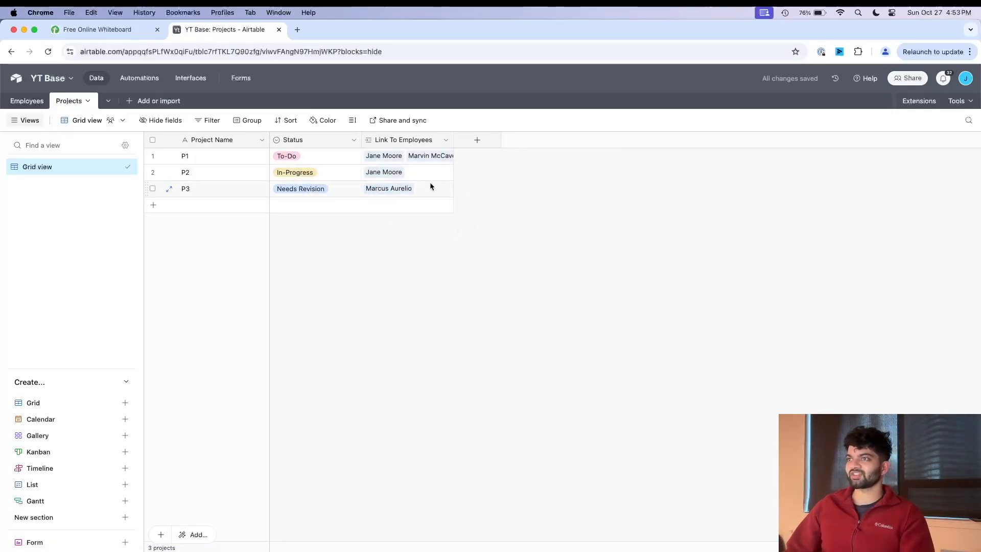
{"action": "left_click_drag", "start_coordinate": [453, 141], "coordinate": [582, 140]}
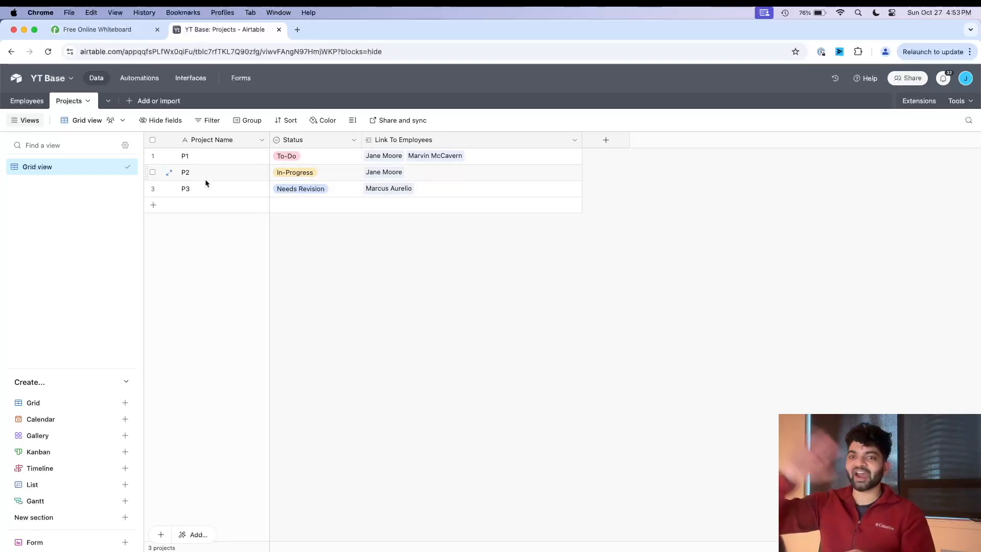
{"action": "left_click", "coordinate": [88, 31]}
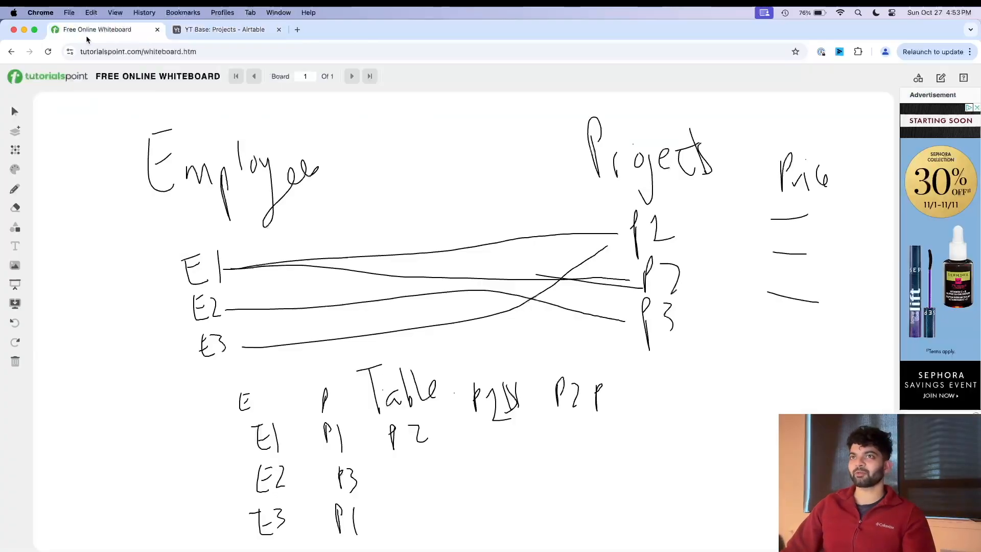
{"action": "left_click", "coordinate": [225, 30]}
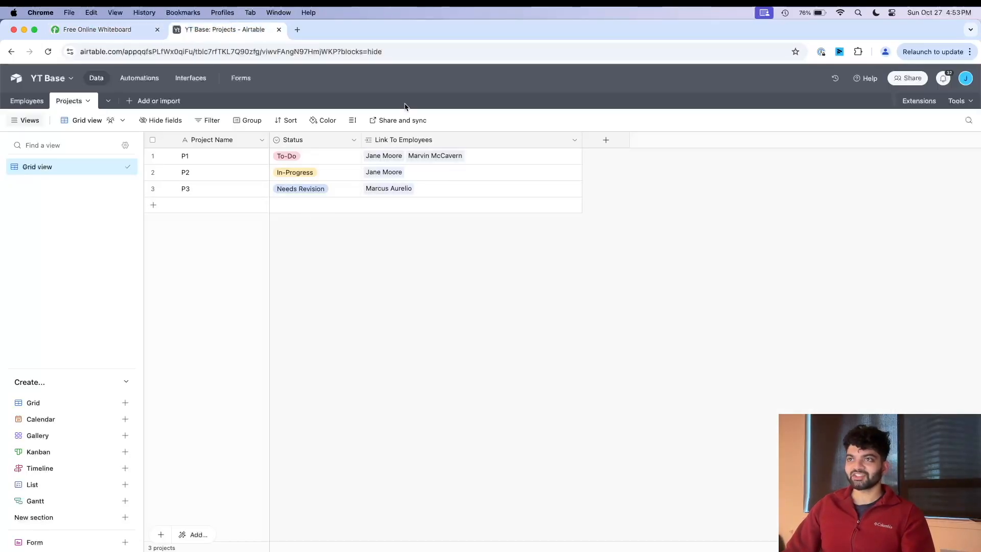
{"action": "left_click", "coordinate": [86, 30]}
{"action": "left_click", "coordinate": [198, 31]}
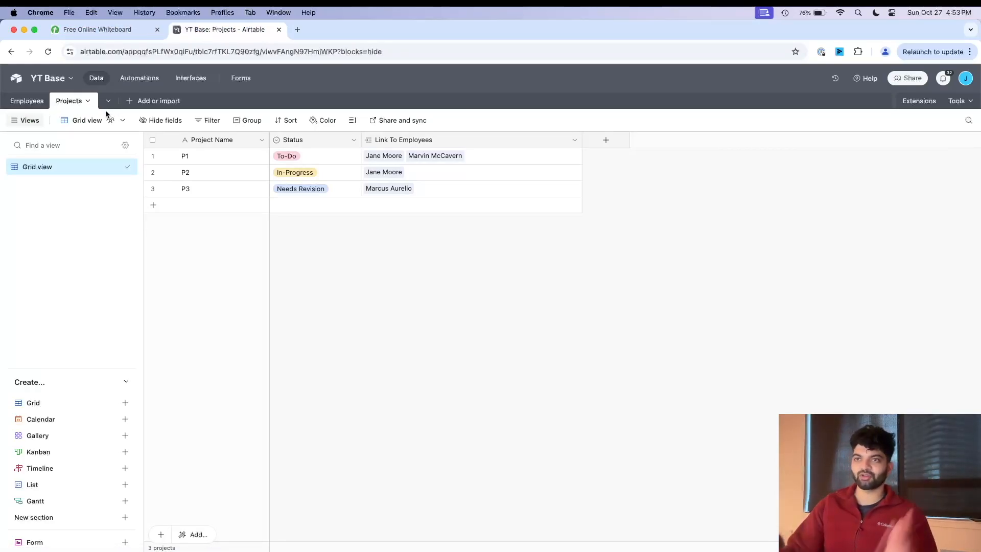
- Add a Currency field named Salary to the Employees table, keeping the default formatting
{"action": "left_click", "coordinate": [29, 101]}
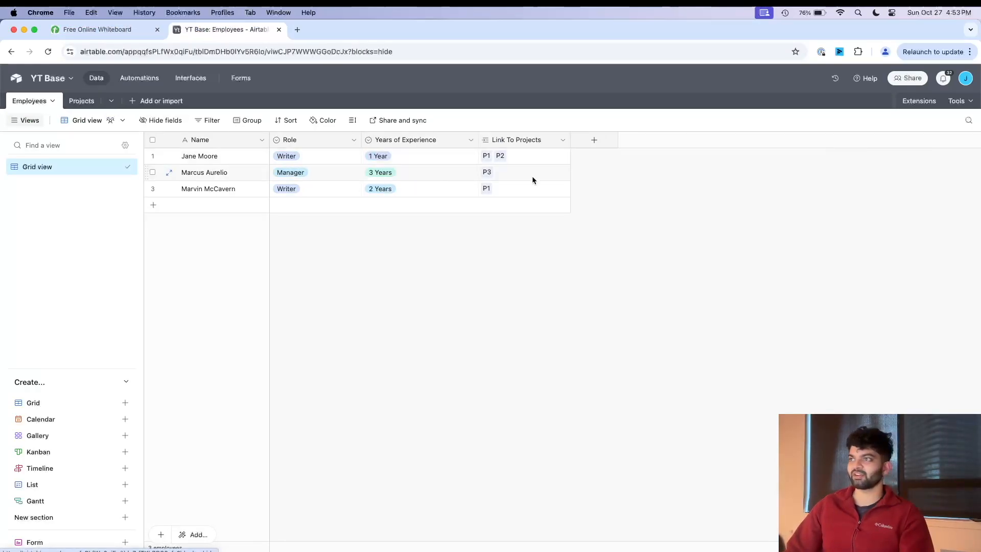
{"action": "left_click", "coordinate": [593, 140]}
{"action": "type", "text": "Salary"}
{"action": "key", "text": "Tab"}
{"action": "type", "text": "numer"}
{"action": "key", "text": "super+a"}
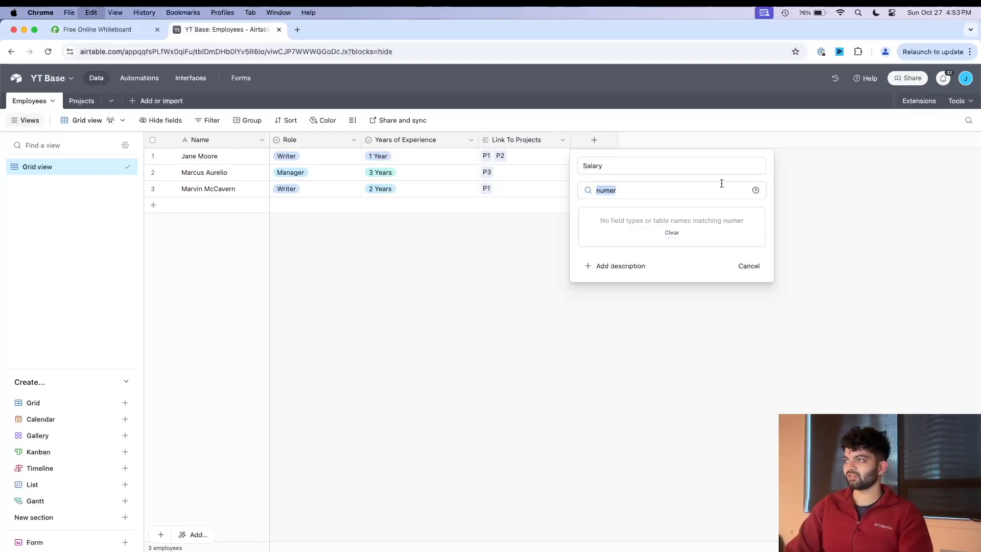
{"action": "key", "text": "BackSpace"}
{"action": "type", "text": "curr"}
{"action": "key", "text": "Return"}
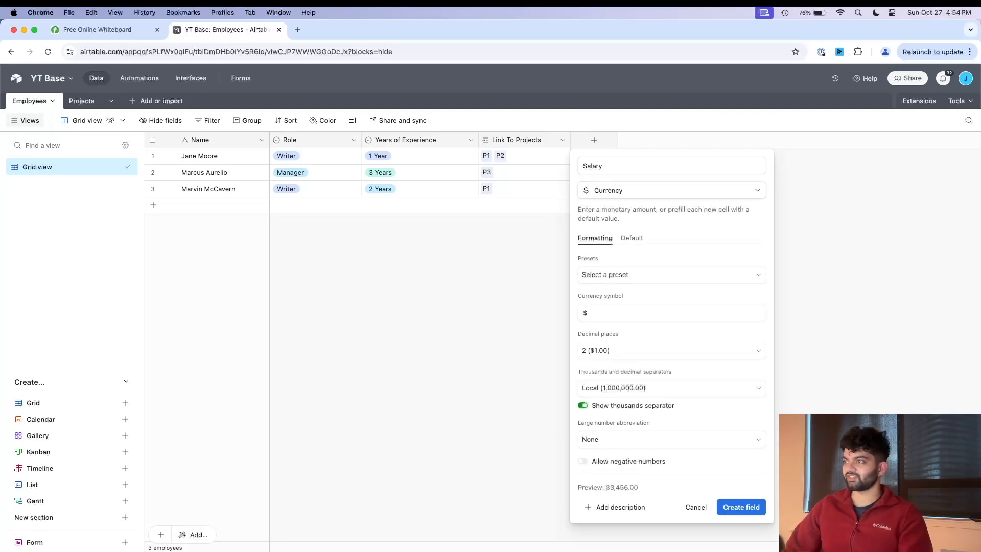
{"action": "left_click", "coordinate": [731, 513]}
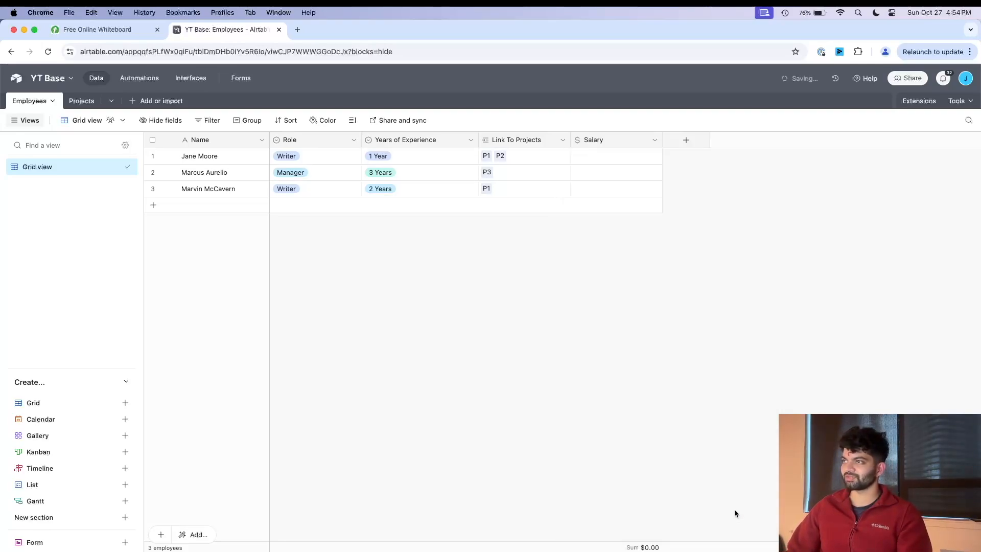
- Enter salaries of $120,000, $180,000 and $50,000 for the first, second and third employees
{"action": "double_click", "coordinate": [612, 158]}
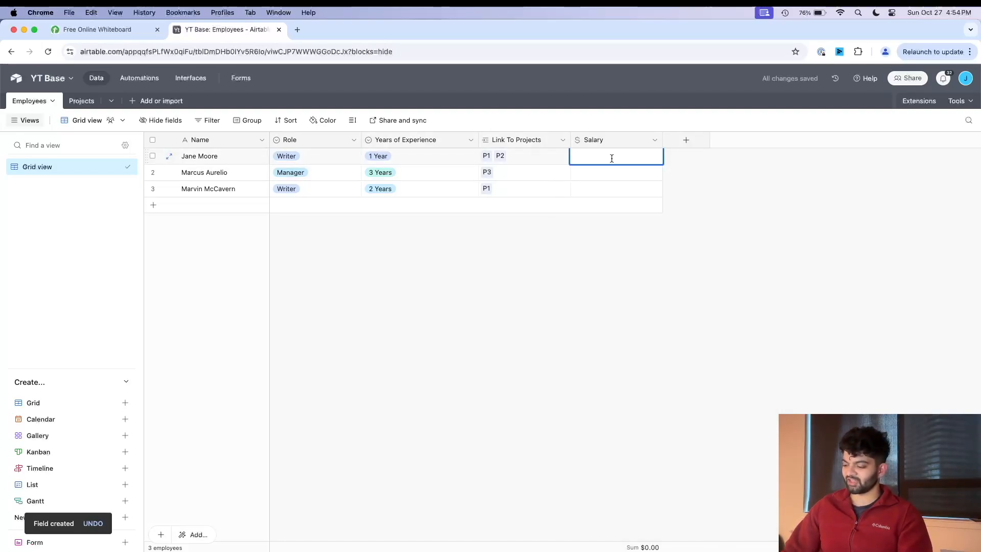
{"action": "type", "text": "120,000"}
{"action": "key", "text": "Return"}
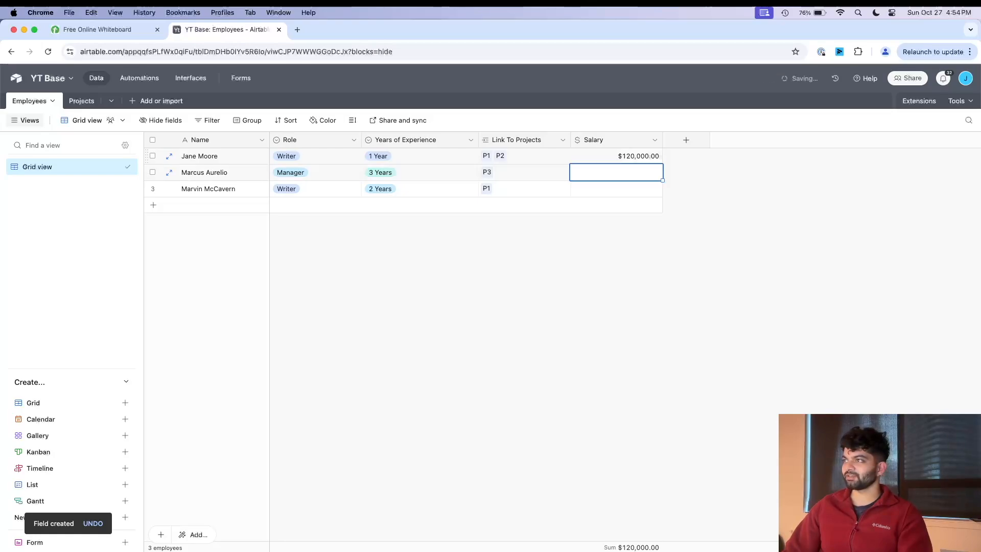
{"action": "type", "text": "180,000"}
{"action": "key", "text": "Return"}
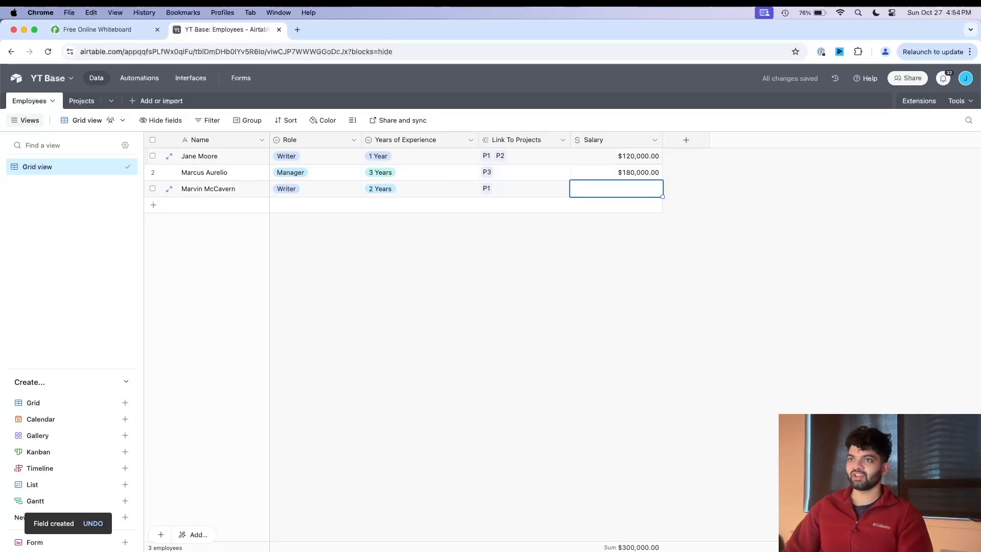
{"action": "type", "text": "5000"}
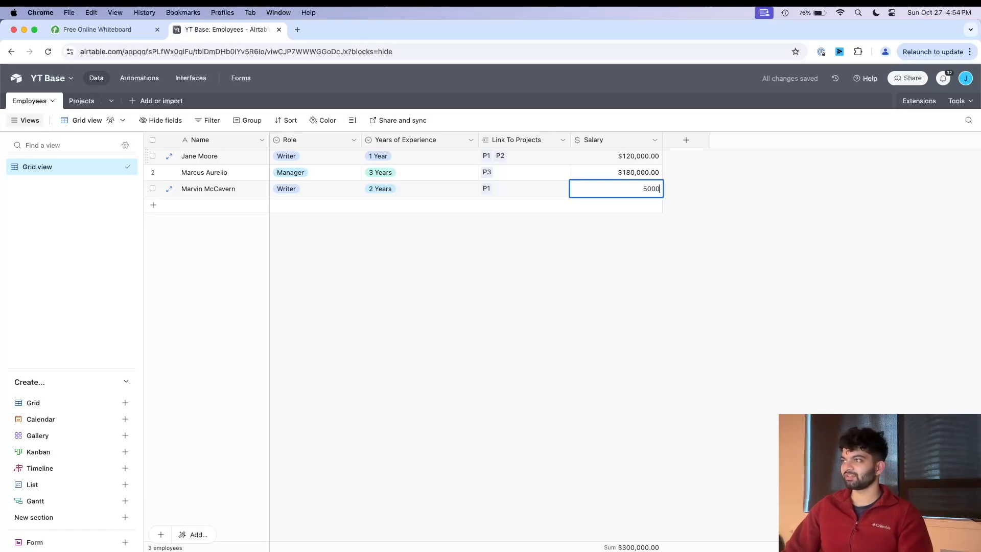
- Look over the Employees fields available as lookups through Link To Employees, and review the Employees and Projects tables
{"action": "left_click", "coordinate": [77, 100]}
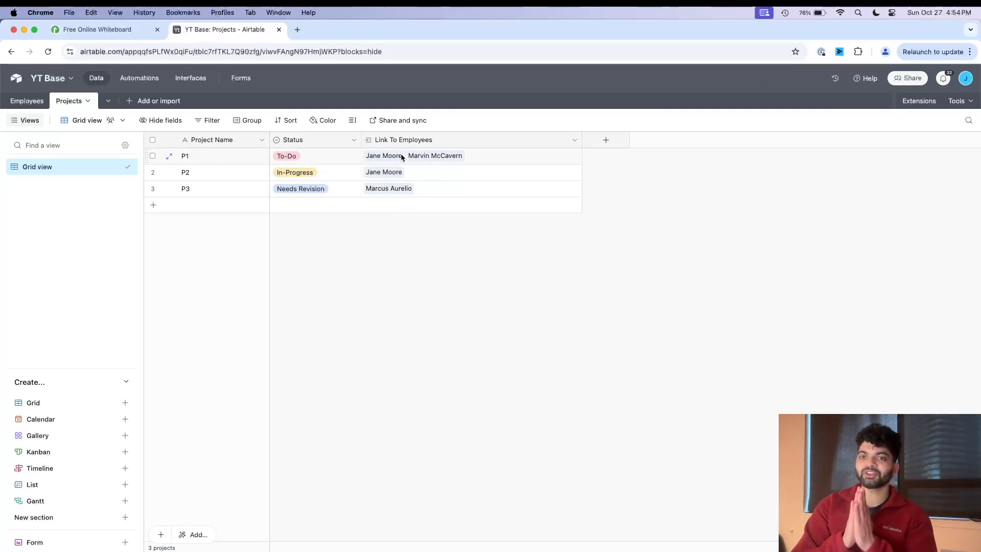
{"action": "left_click", "coordinate": [576, 141]}
{"action": "left_click", "coordinate": [494, 181]}
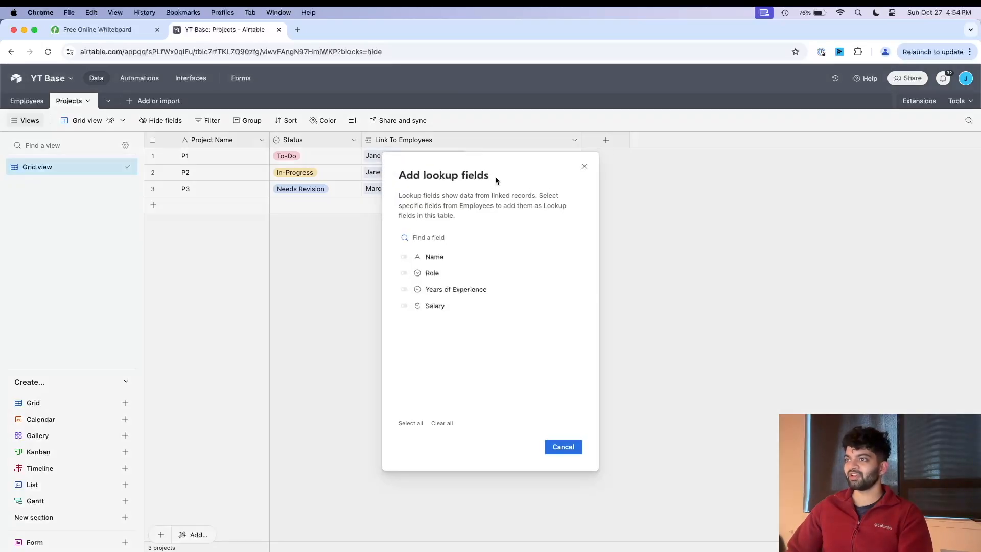
{"action": "left_click", "coordinate": [585, 164]}
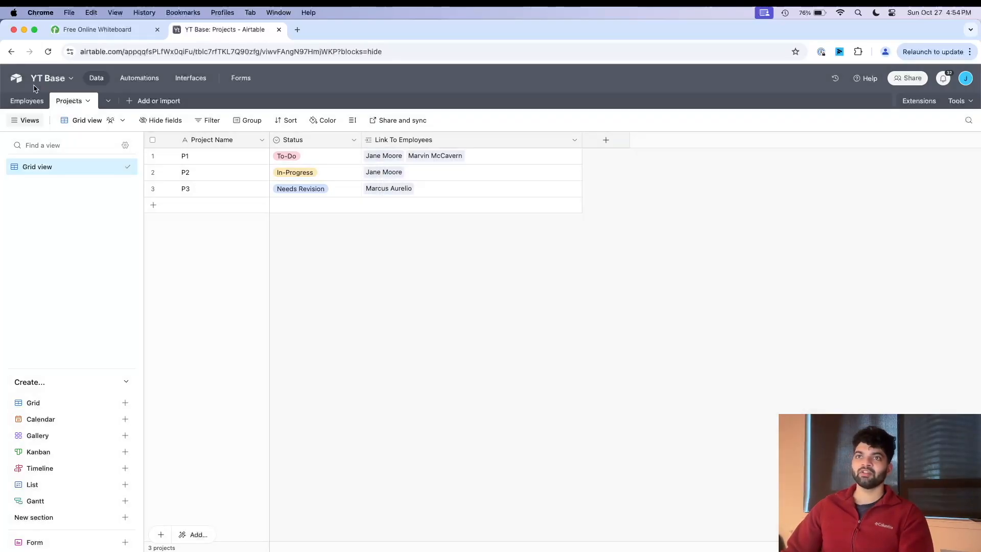
{"action": "left_click", "coordinate": [31, 101]}
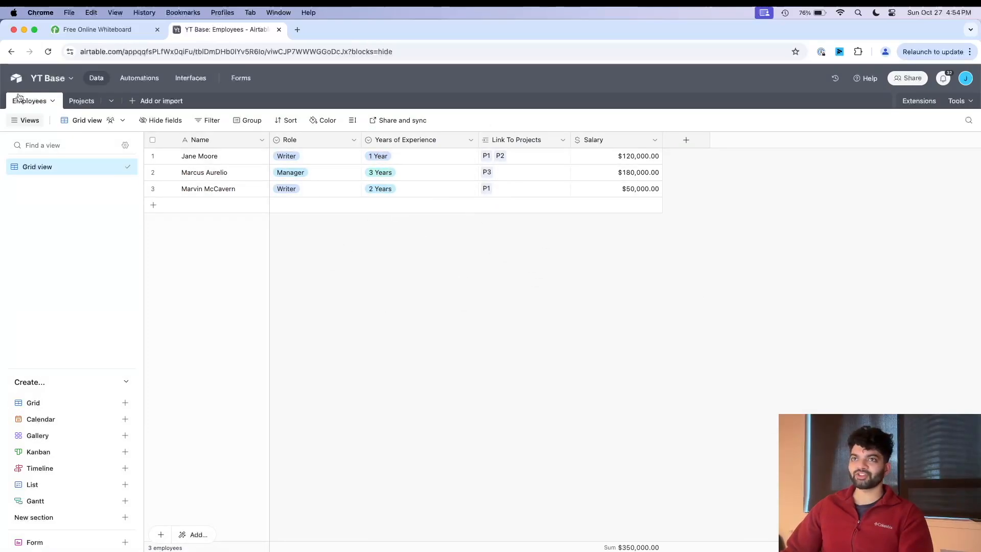
{"action": "left_click", "coordinate": [76, 102]}
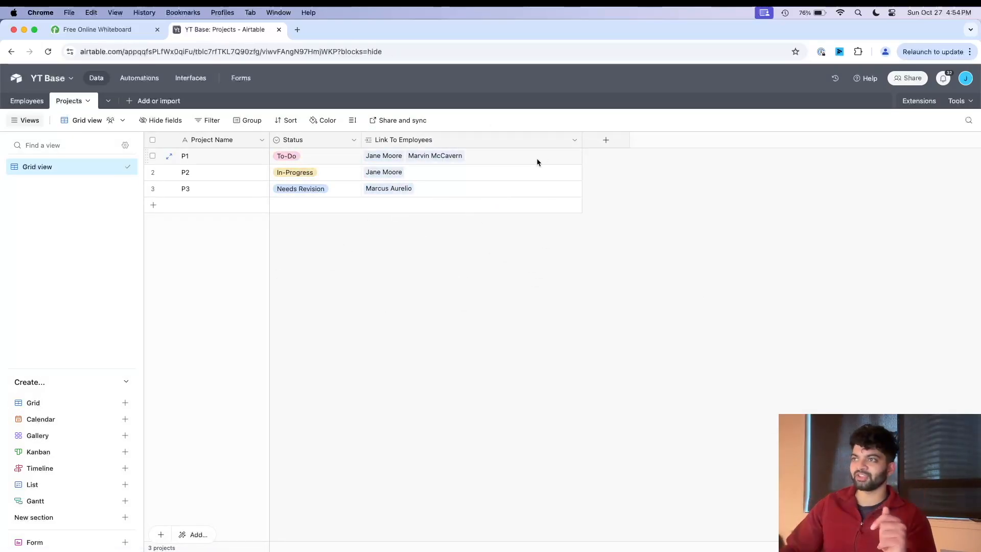
- Add the employees' Salary to the Projects table as a lookup field through Link To Employees, and check it in the P2 row
{"action": "left_click", "coordinate": [395, 174]}
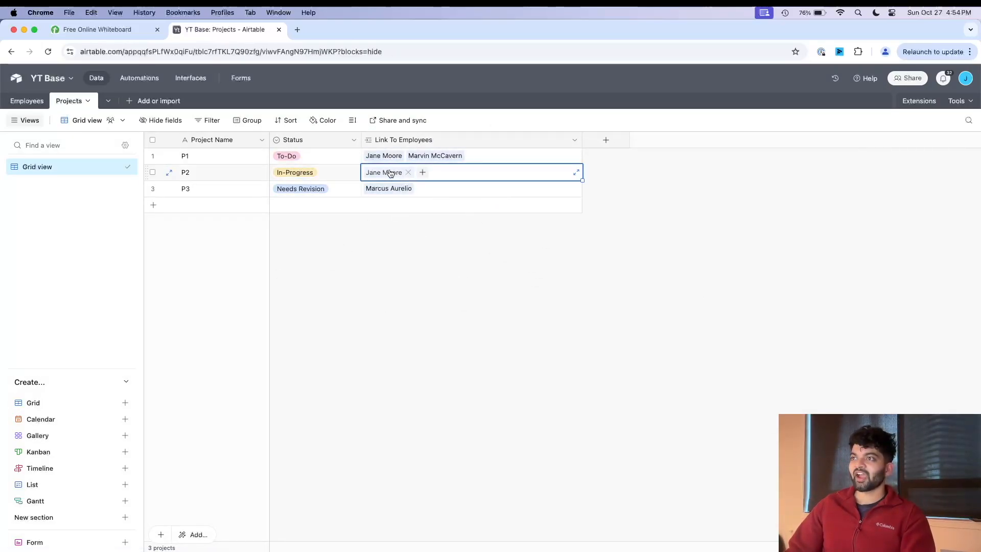
{"action": "left_click", "coordinate": [15, 101]}
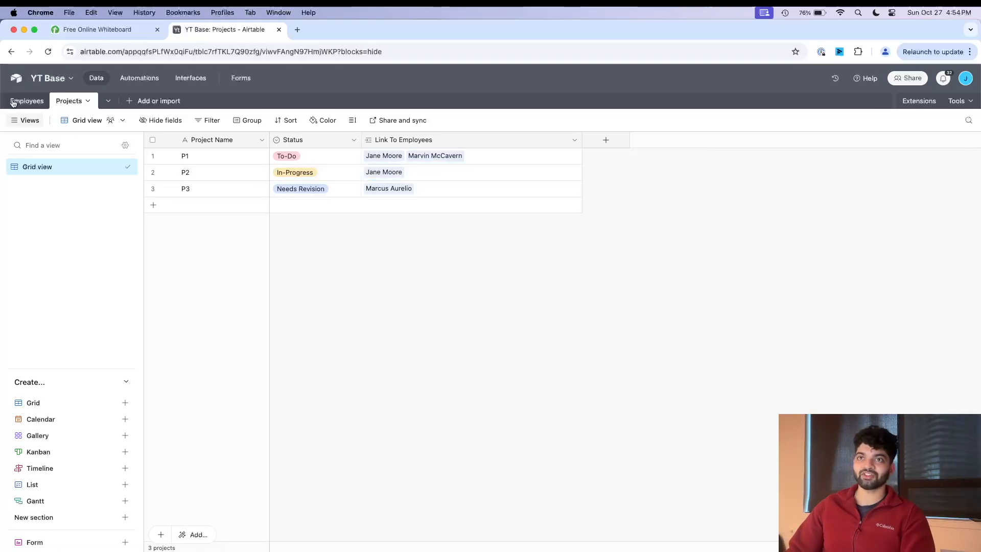
{"action": "left_click", "coordinate": [88, 105]}
{"action": "left_click", "coordinate": [575, 140]}
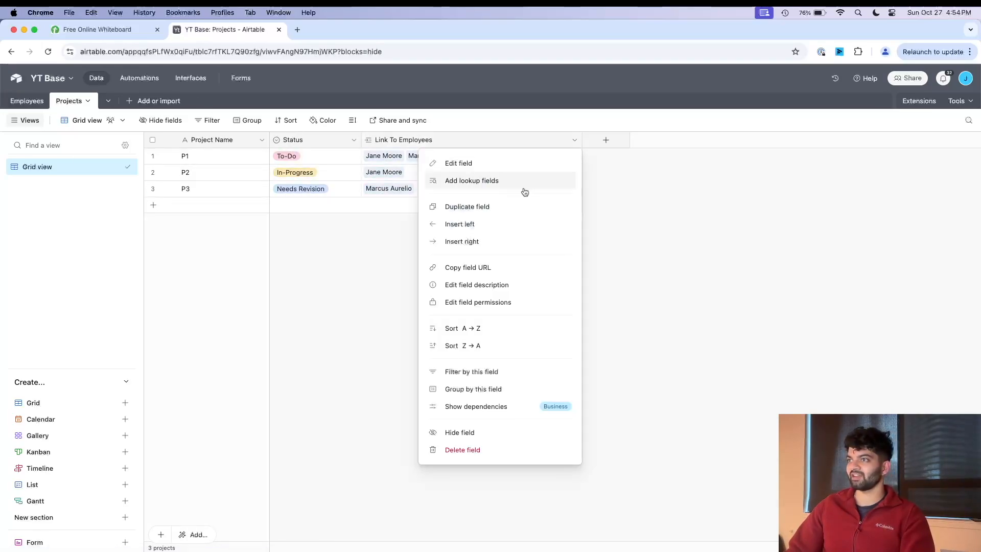
{"action": "left_click", "coordinate": [535, 180]}
{"action": "left_click", "coordinate": [432, 307]}
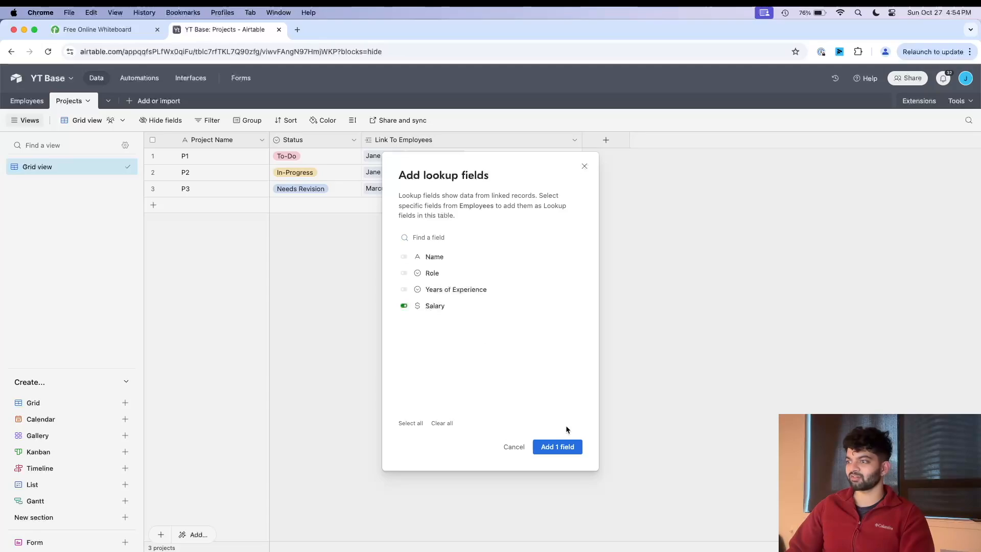
{"action": "left_click", "coordinate": [568, 448]}
{"action": "left_click", "coordinate": [596, 174]}
{"action": "left_click", "coordinate": [597, 174]}
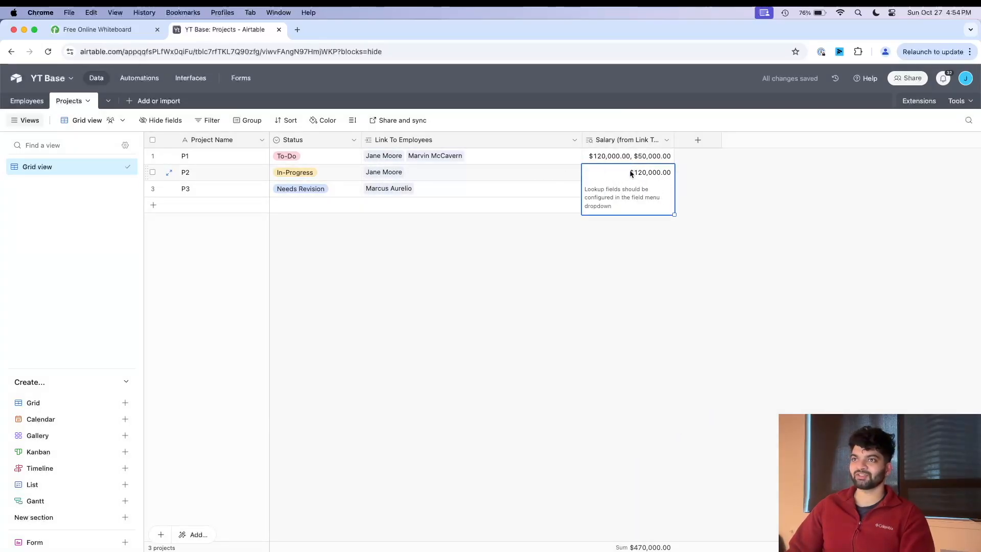
{"action": "left_click", "coordinate": [681, 188]}
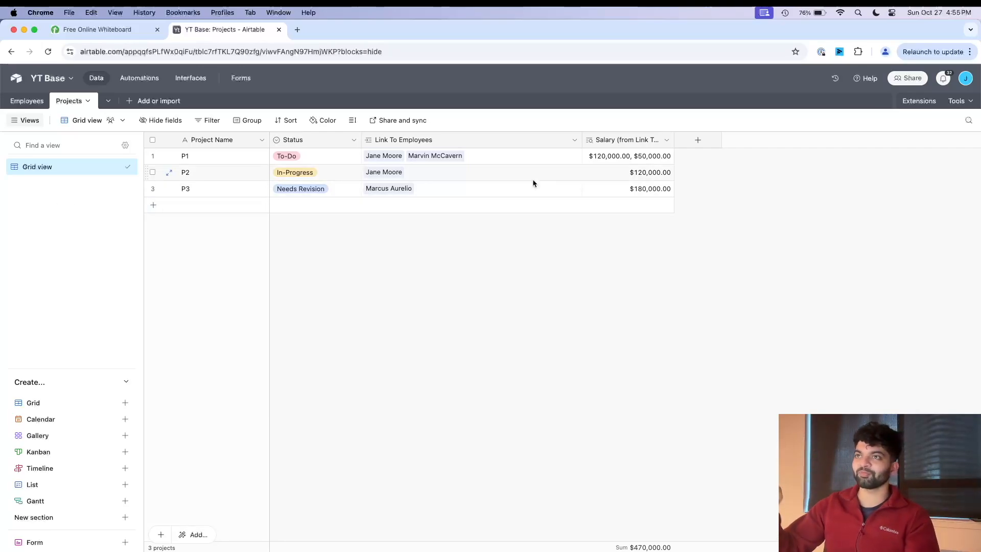
- Switch to the whiteboard and draw two short diagonal strokes beside the E1 and E2 rows of the sketched table
{"action": "left_click", "coordinate": [102, 31]}
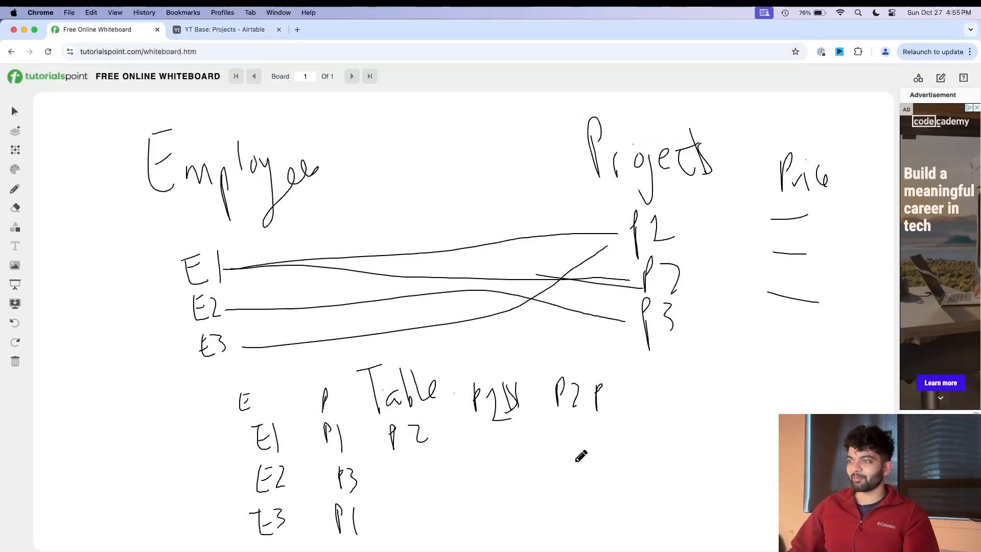
{"action": "left_click_drag", "start_coordinate": [636, 434], "coordinate": [682, 413]}
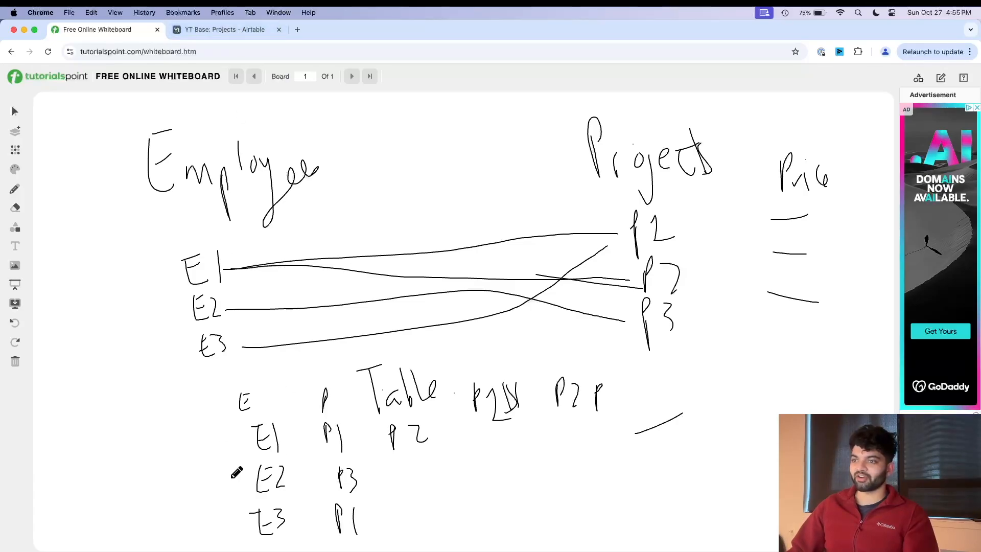
{"action": "left_click_drag", "start_coordinate": [637, 486], "coordinate": [697, 448]}
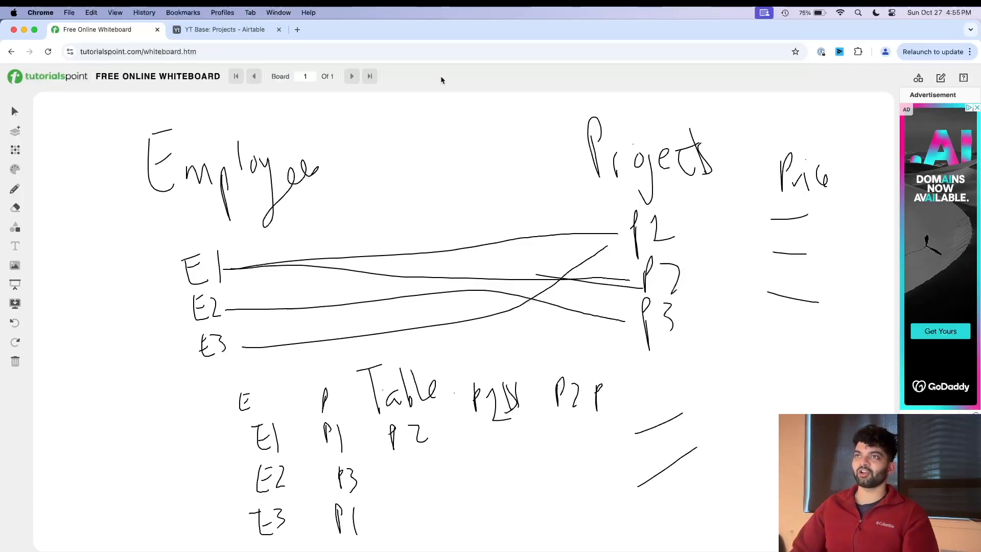
- In Airtable's Employees table, disallow linking to multiple records for the Link To Projects field and confirm the change
{"action": "left_click", "coordinate": [240, 31]}
{"action": "left_click", "coordinate": [30, 102]}
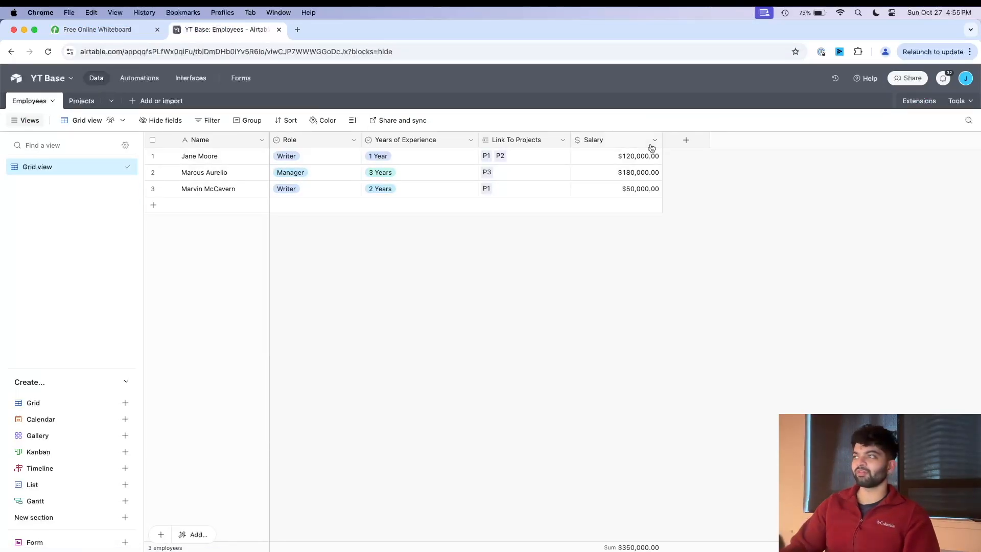
{"action": "left_click", "coordinate": [563, 140]}
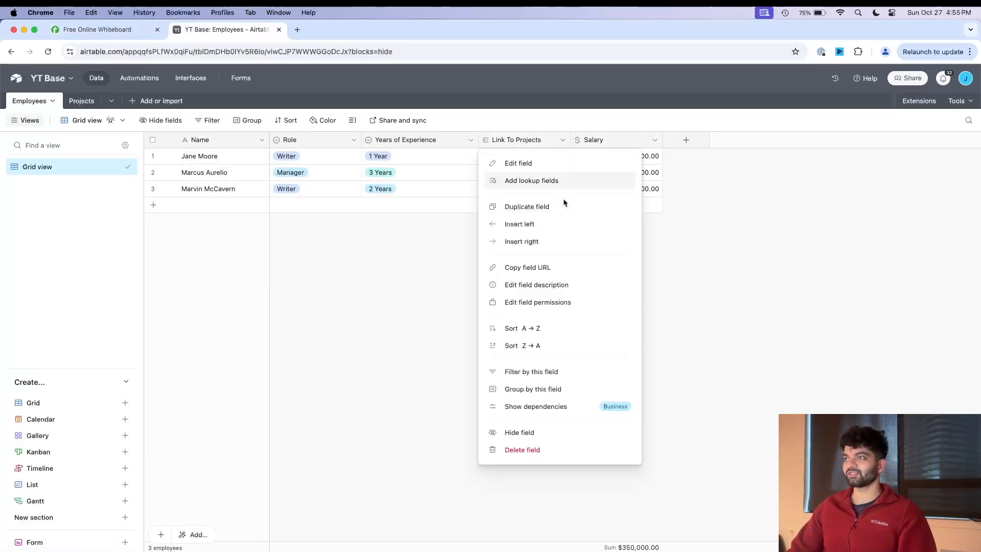
{"action": "left_click", "coordinate": [389, 268]}
{"action": "left_click", "coordinate": [562, 140]}
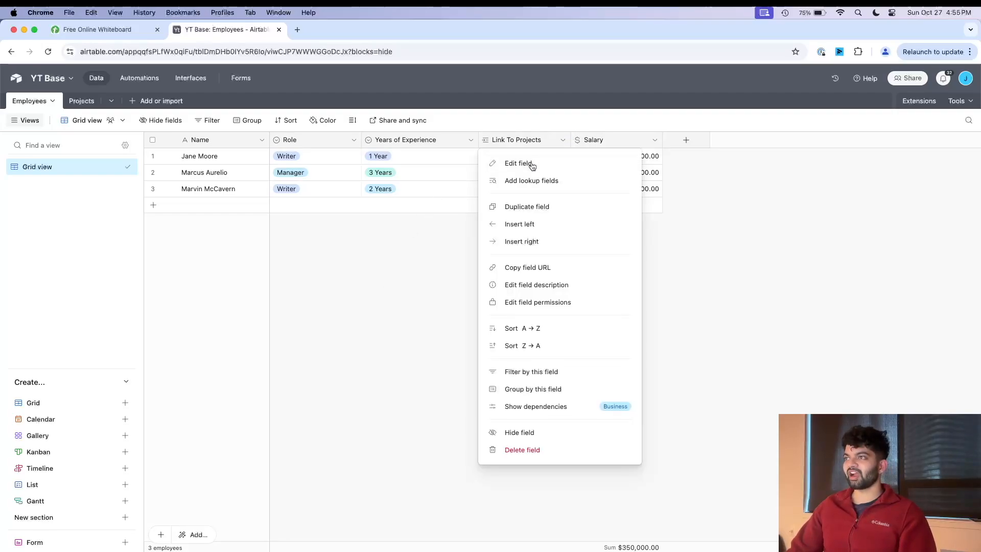
{"action": "left_click", "coordinate": [521, 163]}
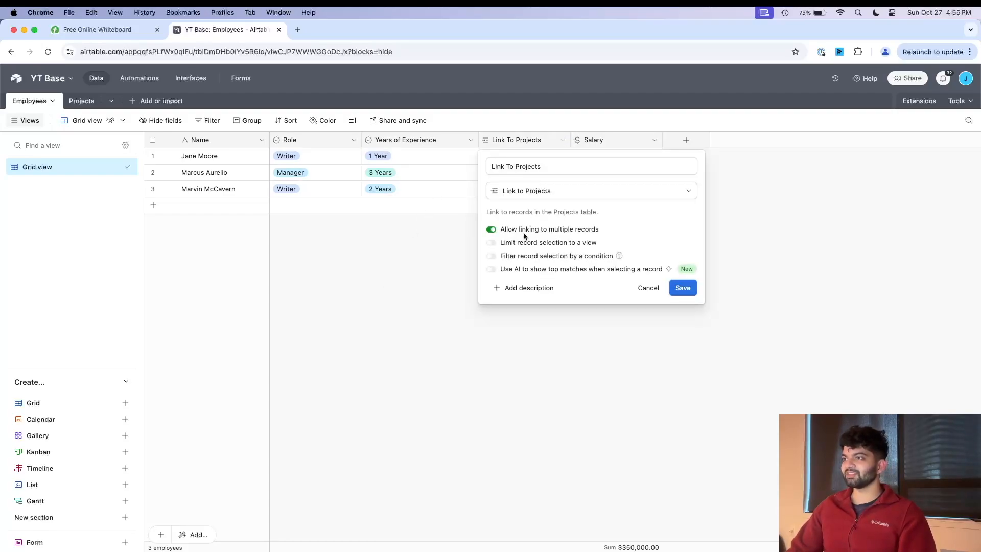
{"action": "left_click", "coordinate": [592, 231]}
{"action": "left_click", "coordinate": [673, 285]}
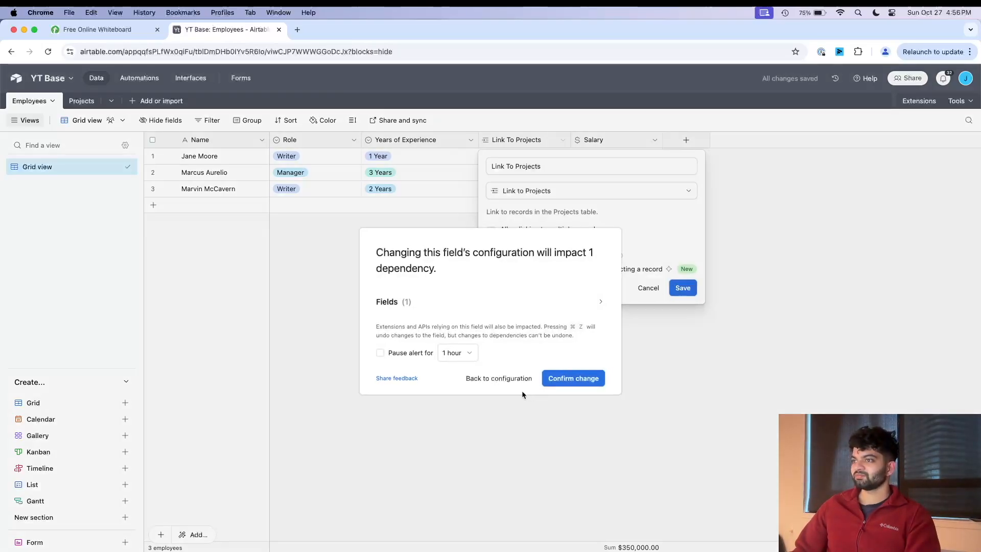
{"action": "left_click", "coordinate": [569, 379]}
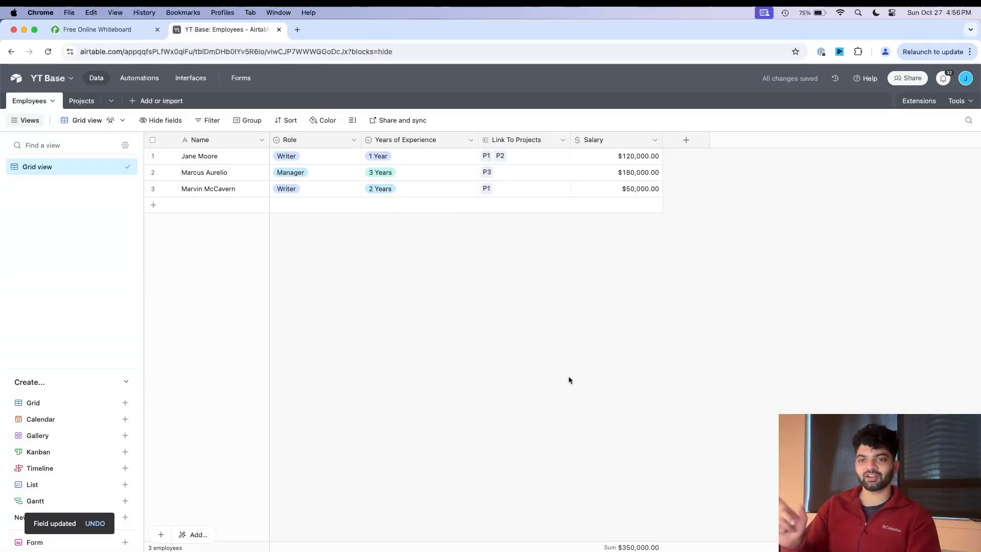
- Remove the first employee's project links to P2 and P1, and link only P2 instead
{"action": "left_click", "coordinate": [514, 161]}
{"action": "left_click", "coordinate": [510, 156]}
{"action": "left_click", "coordinate": [508, 189]}
{"action": "left_click", "coordinate": [504, 158]}
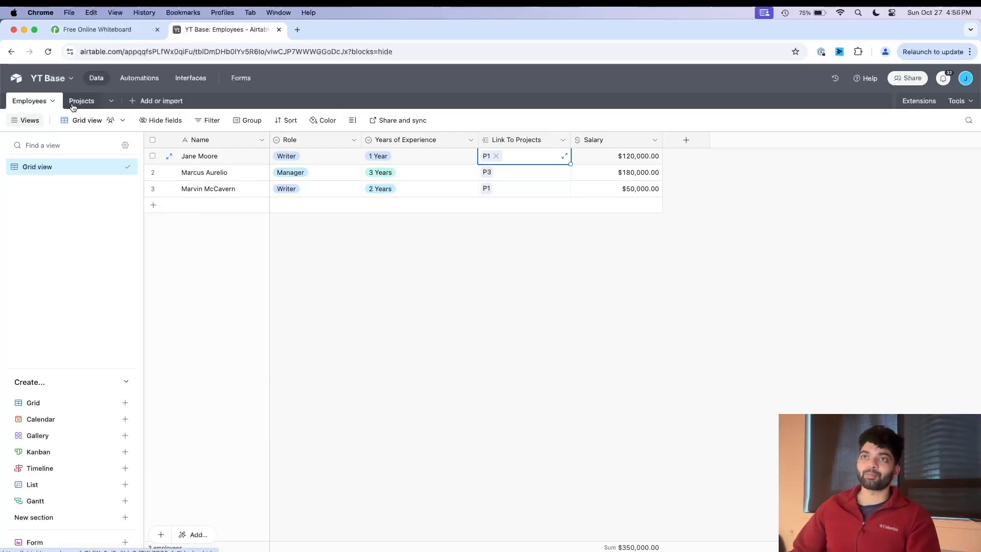
{"action": "left_click", "coordinate": [495, 156]}
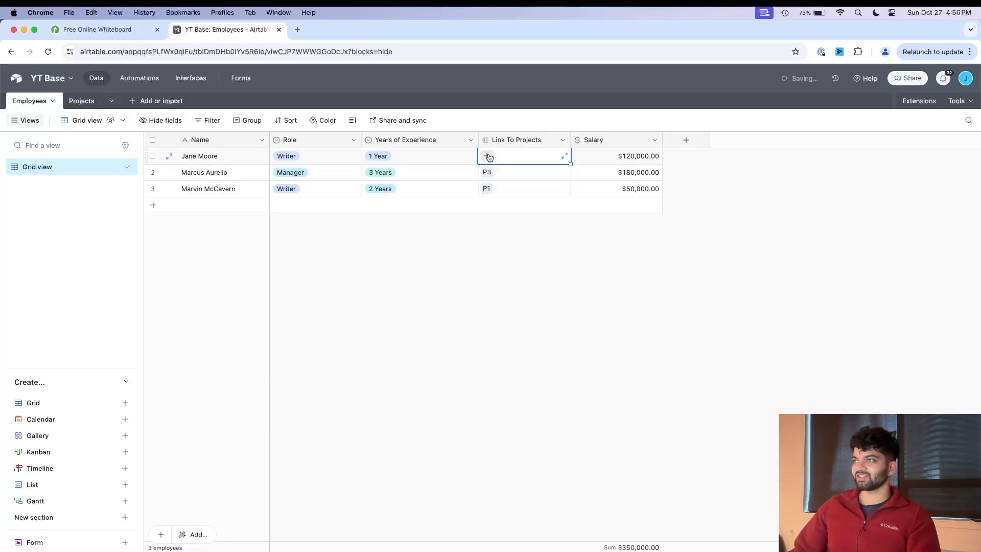
{"action": "left_click", "coordinate": [487, 156]}
{"action": "left_click", "coordinate": [532, 263]}
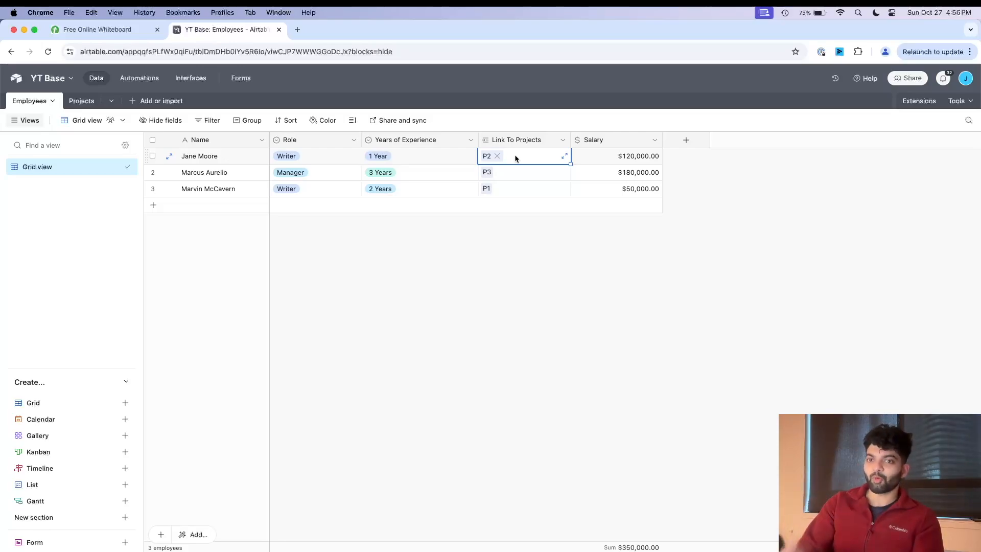
- Allow linking to multiple records again for the Link To Projects field and confirm the configuration change
{"action": "left_click", "coordinate": [440, 237]}
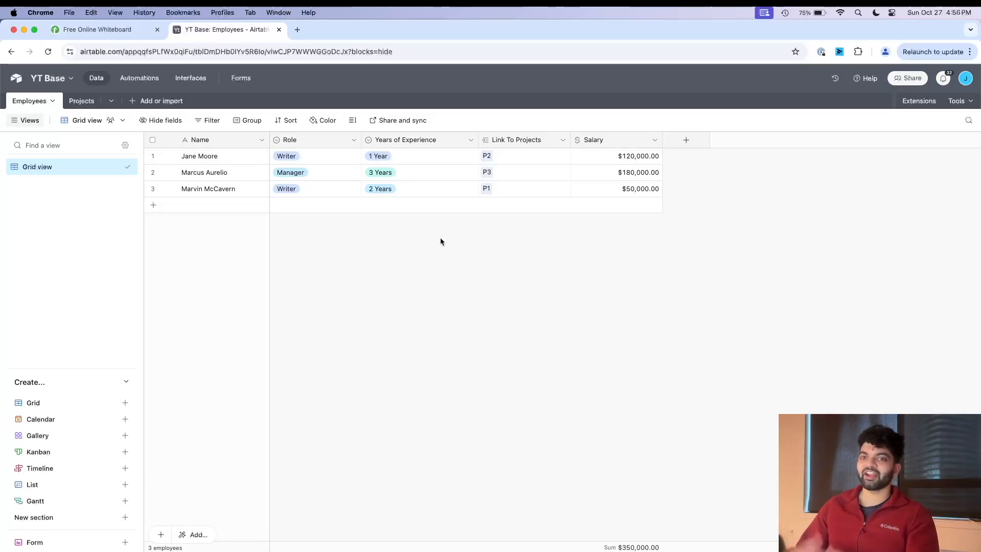
{"action": "left_click", "coordinate": [563, 141]}
{"action": "left_click", "coordinate": [526, 164]}
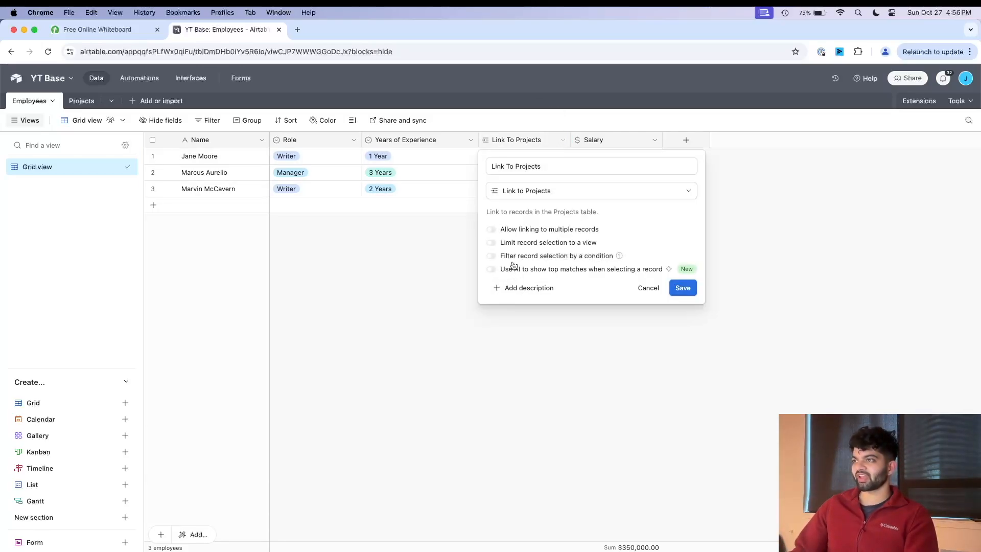
{"action": "left_click", "coordinate": [681, 288]}
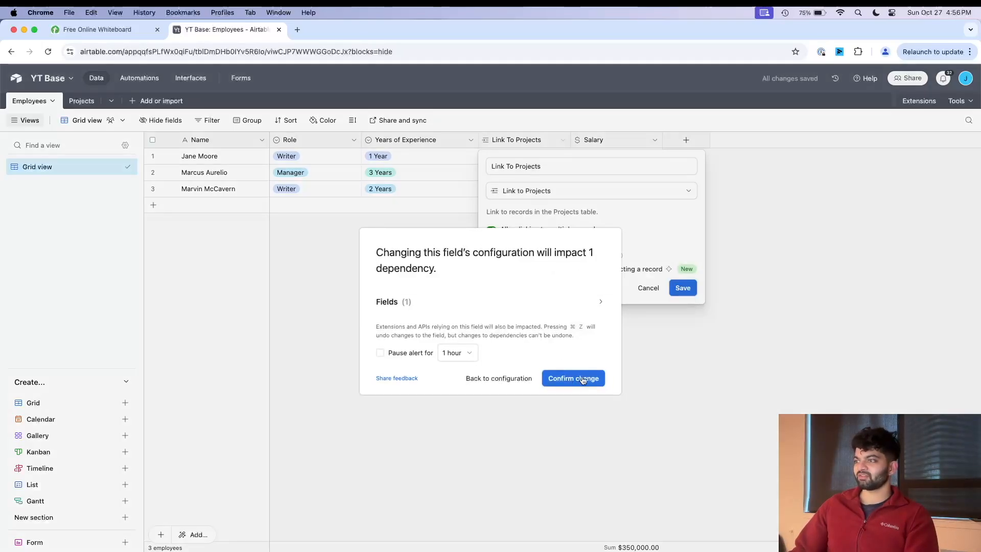
{"action": "left_click", "coordinate": [581, 380]}
- Link P3 to the first employee as an additional project
{"action": "left_click", "coordinate": [516, 158]}
{"action": "left_click", "coordinate": [512, 156]}
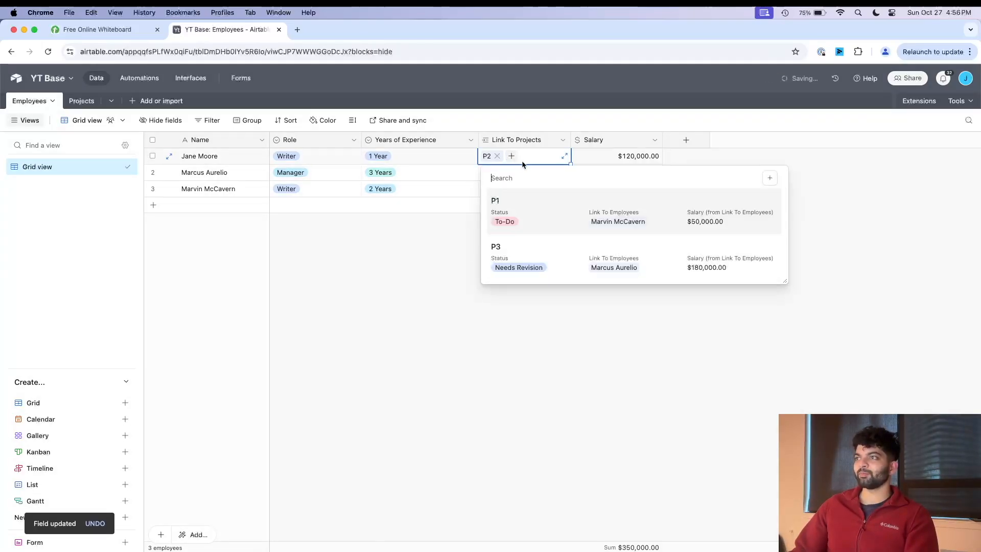
{"action": "left_click", "coordinate": [543, 265]}
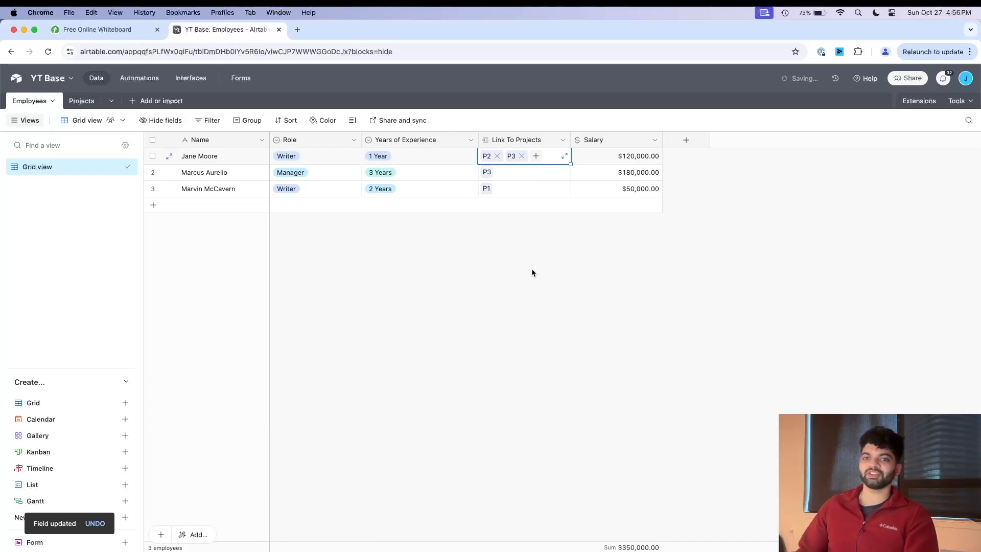